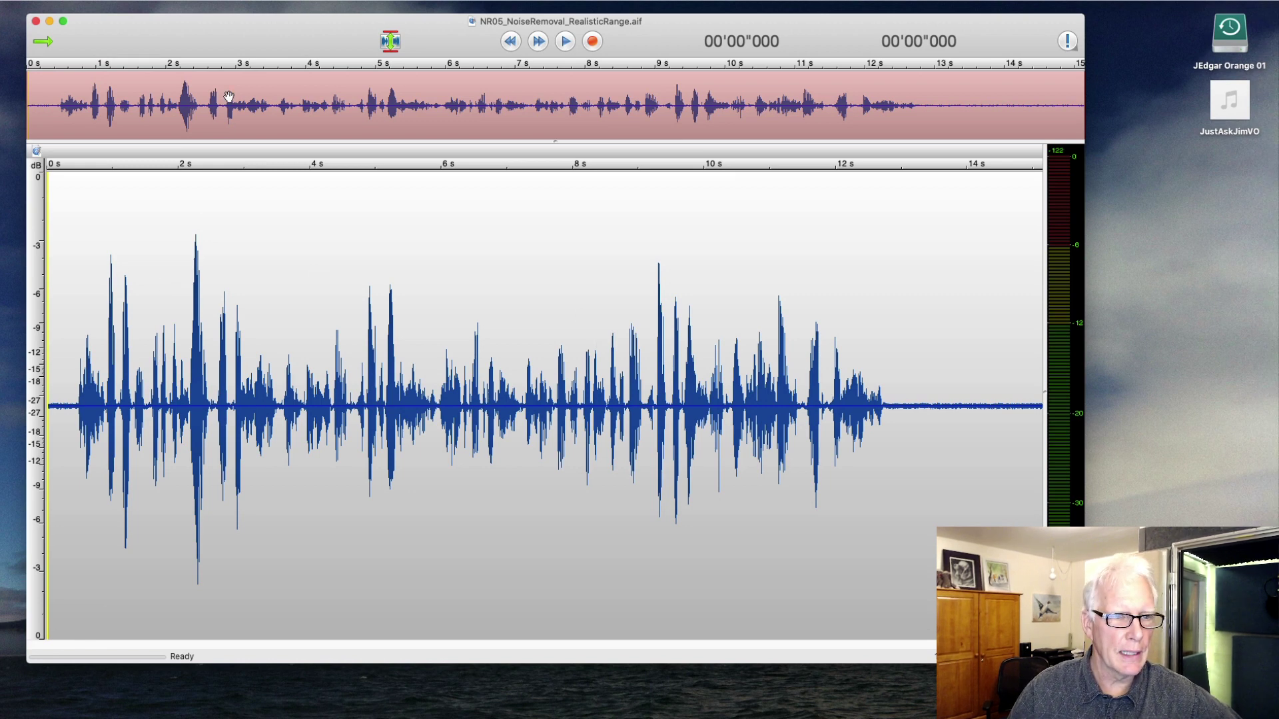
Step: Play the recording and check the silent tail's average RMS power in Statistics
{"action": "key", "text": "space"}
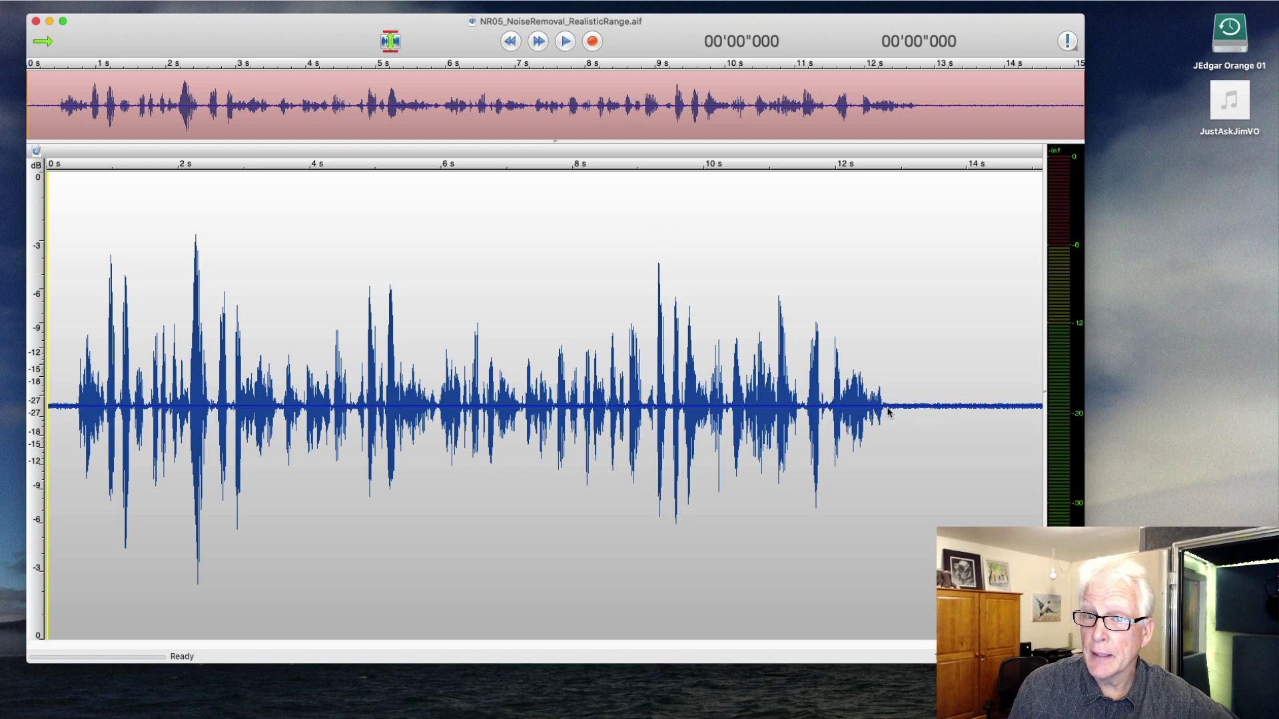
{"action": "left_click_drag", "start_coordinate": [887, 406], "coordinate": [1046, 408]}
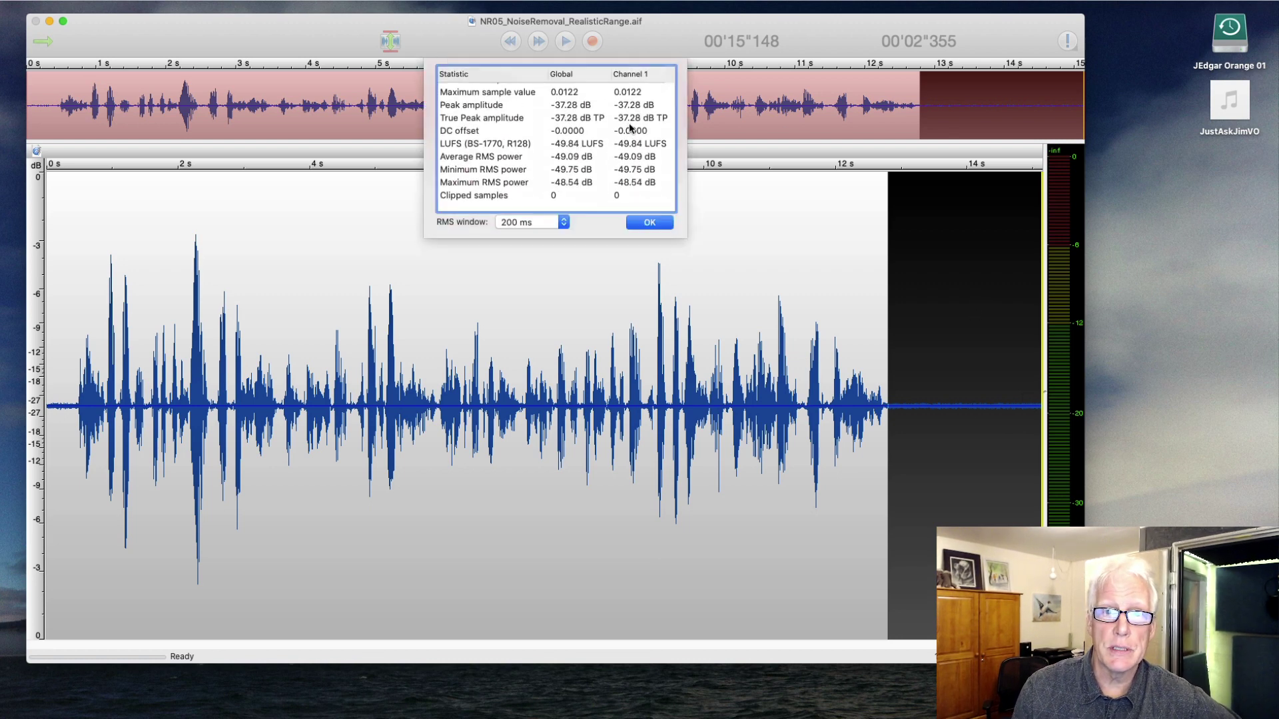
{"action": "left_click", "coordinate": [500, 162]}
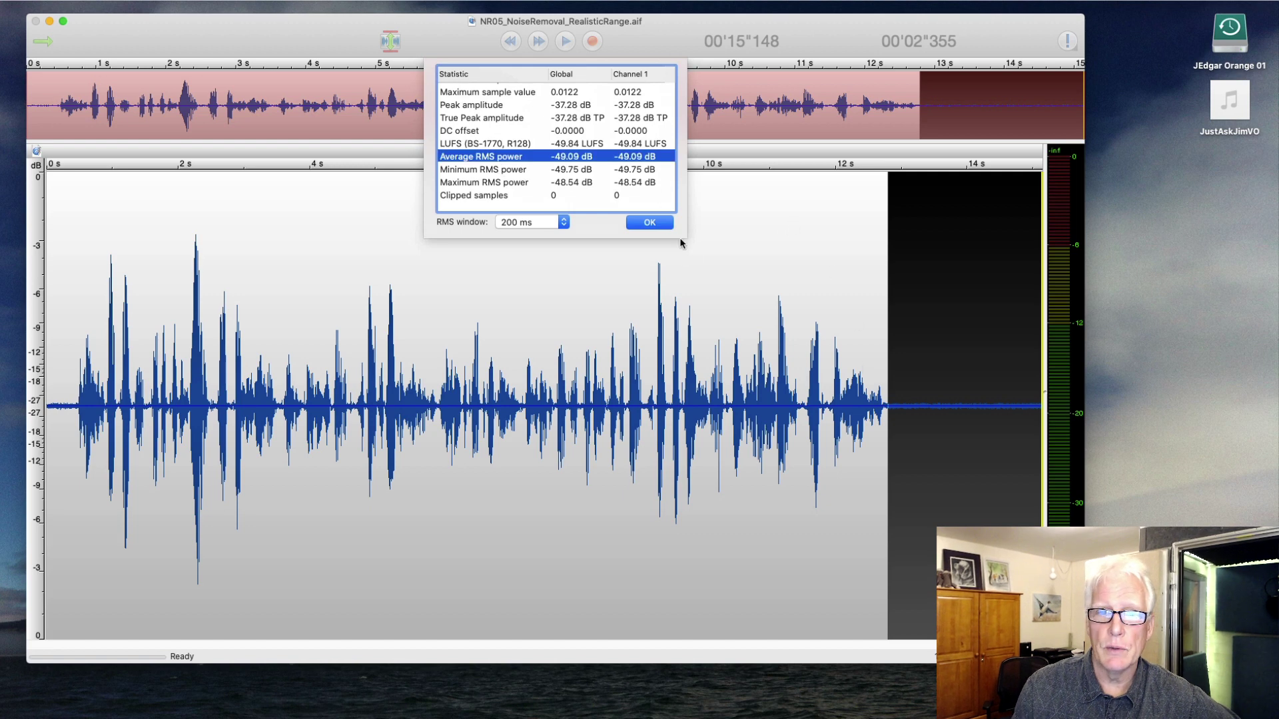
{"action": "left_click", "coordinate": [667, 226]}
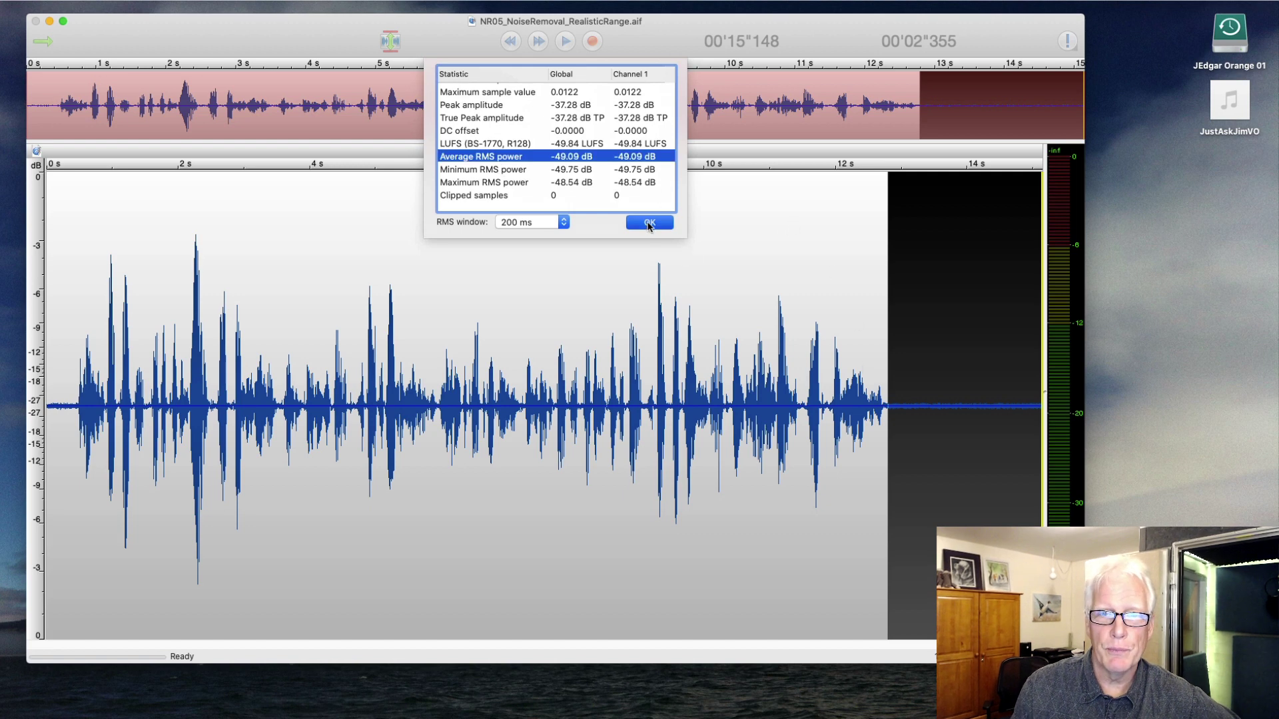
{"action": "left_click", "coordinate": [457, 325]}
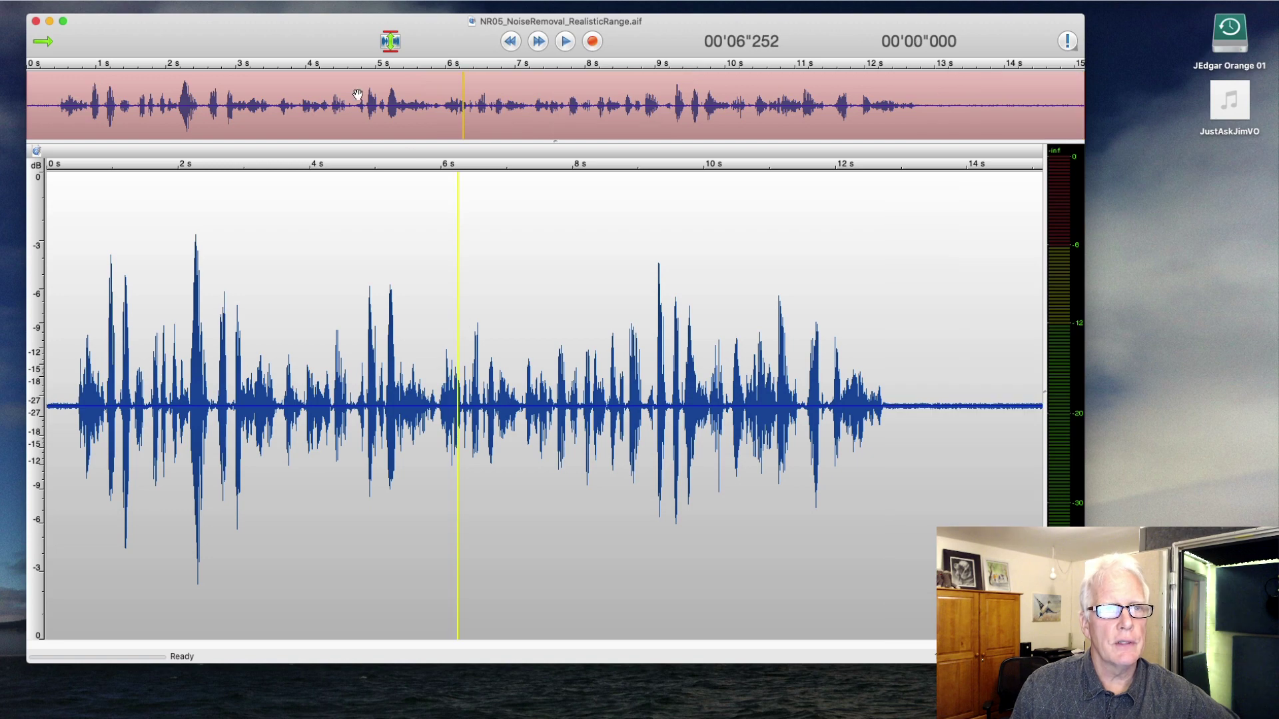
{"action": "left_click", "coordinate": [510, 41]}
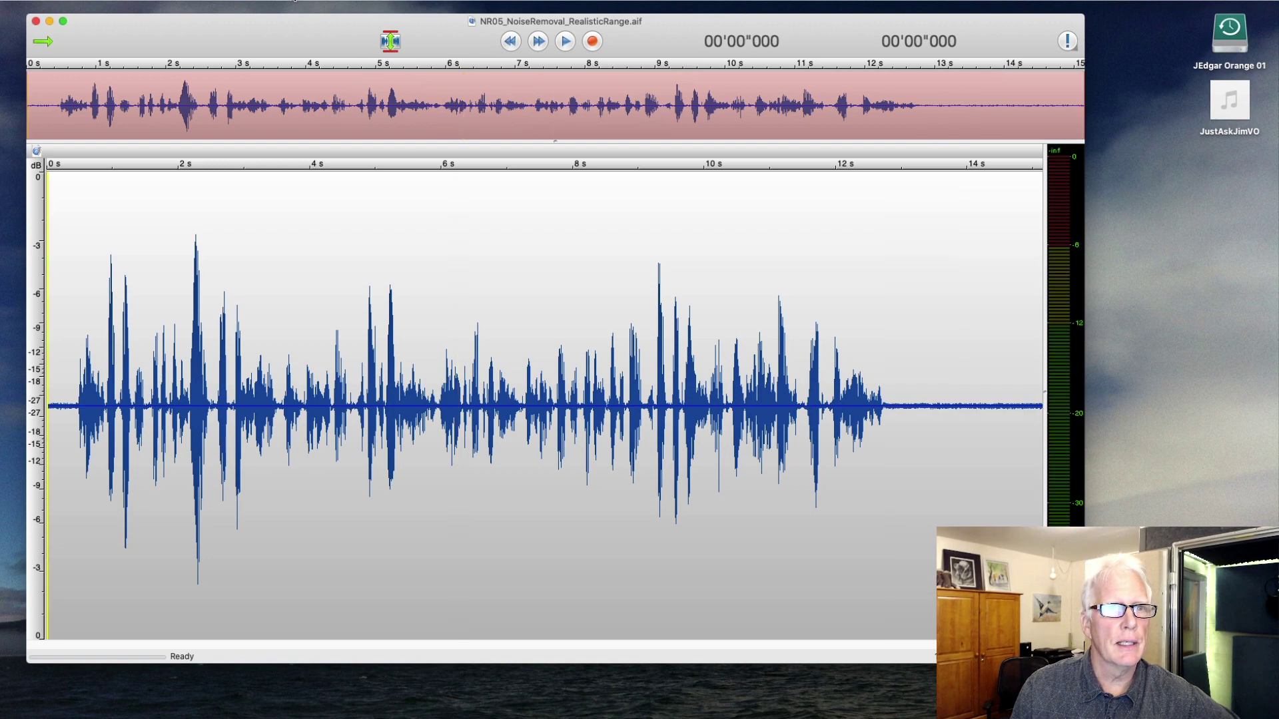
Step: Open iZotope RX 7 Voice De-noise from Effects > Audio Units & VST
{"action": "left_click", "coordinate": [298, 2]}
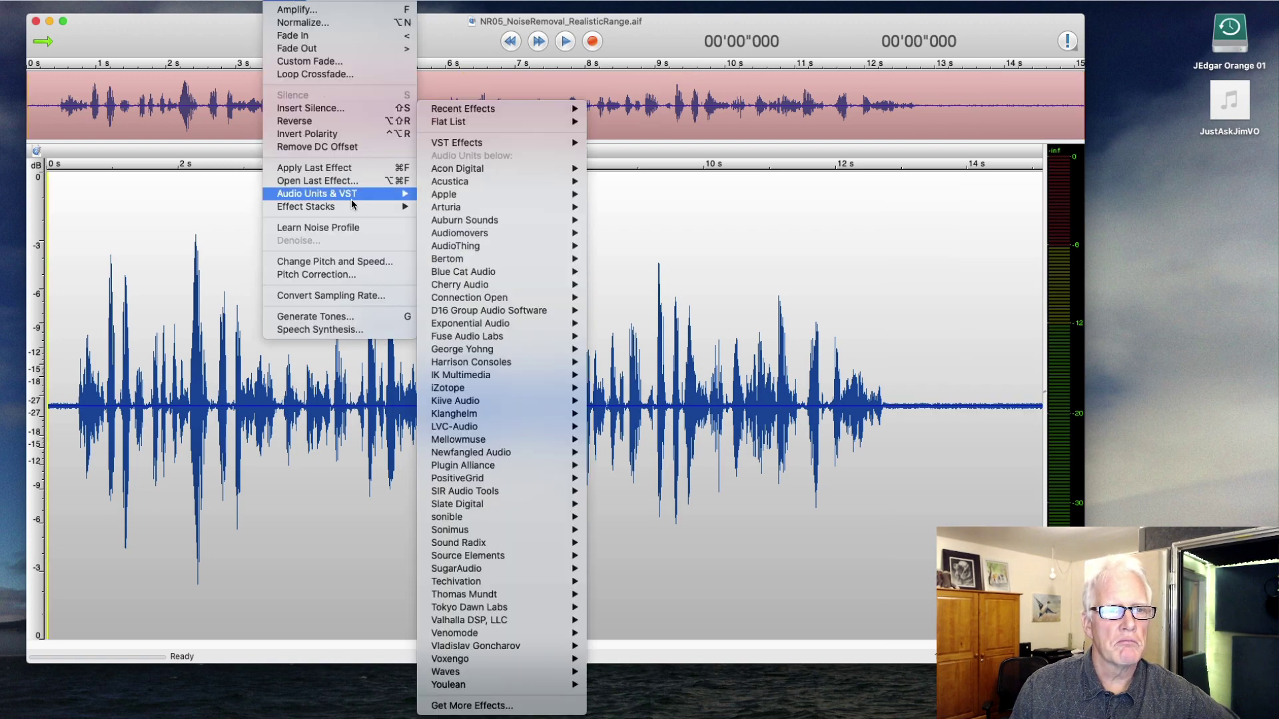
{"action": "mouse_move", "coordinate": [316, 193]}
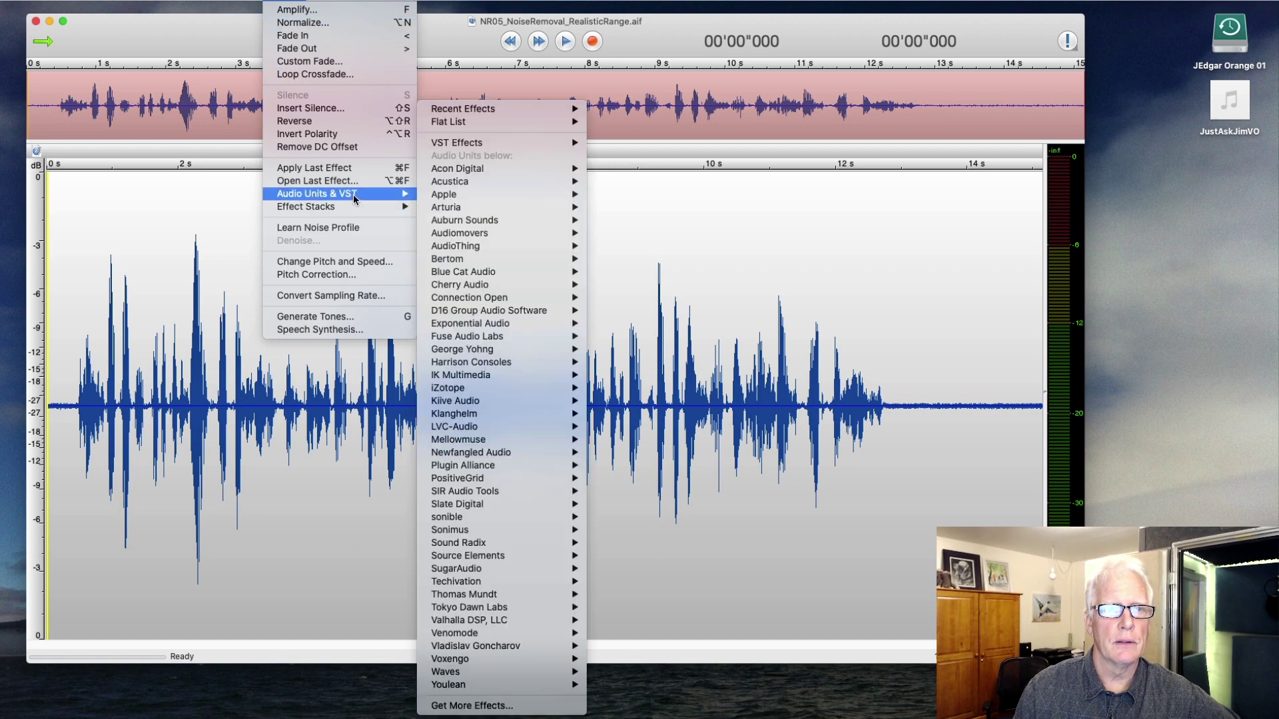
{"action": "mouse_move", "coordinate": [571, 659]}
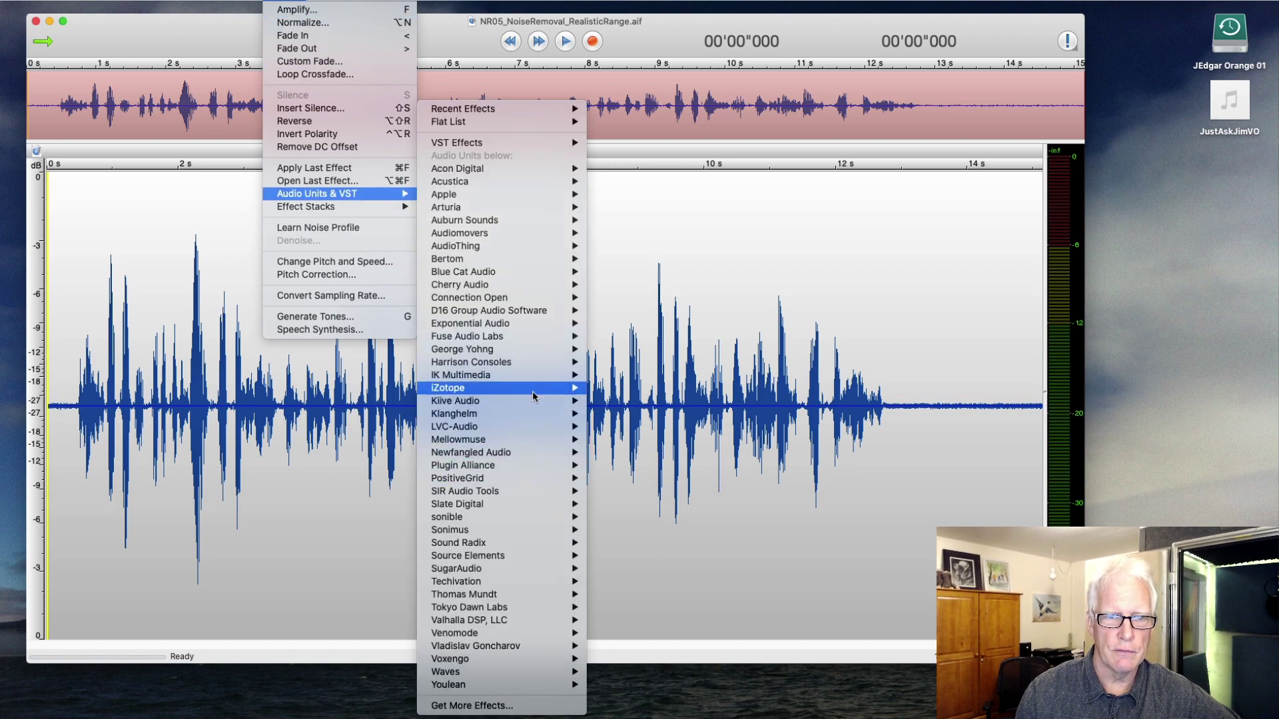
{"action": "mouse_move", "coordinate": [534, 389]}
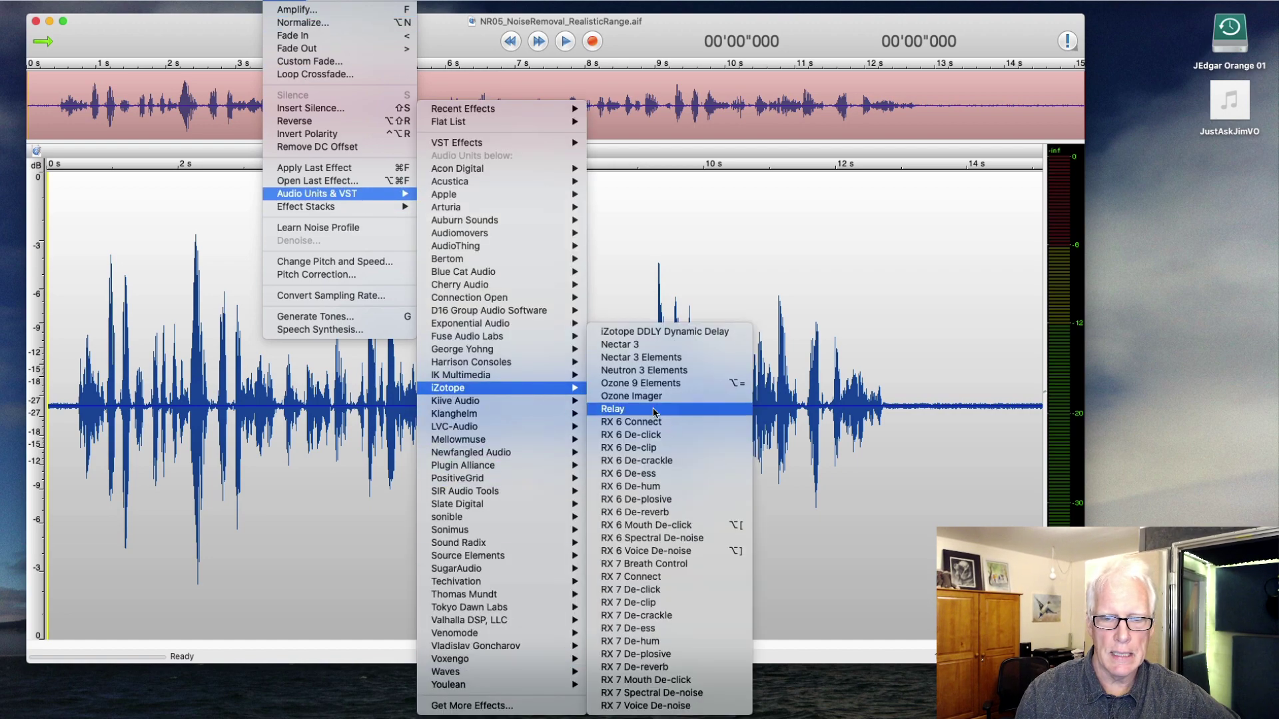
{"action": "left_click", "coordinate": [688, 708]}
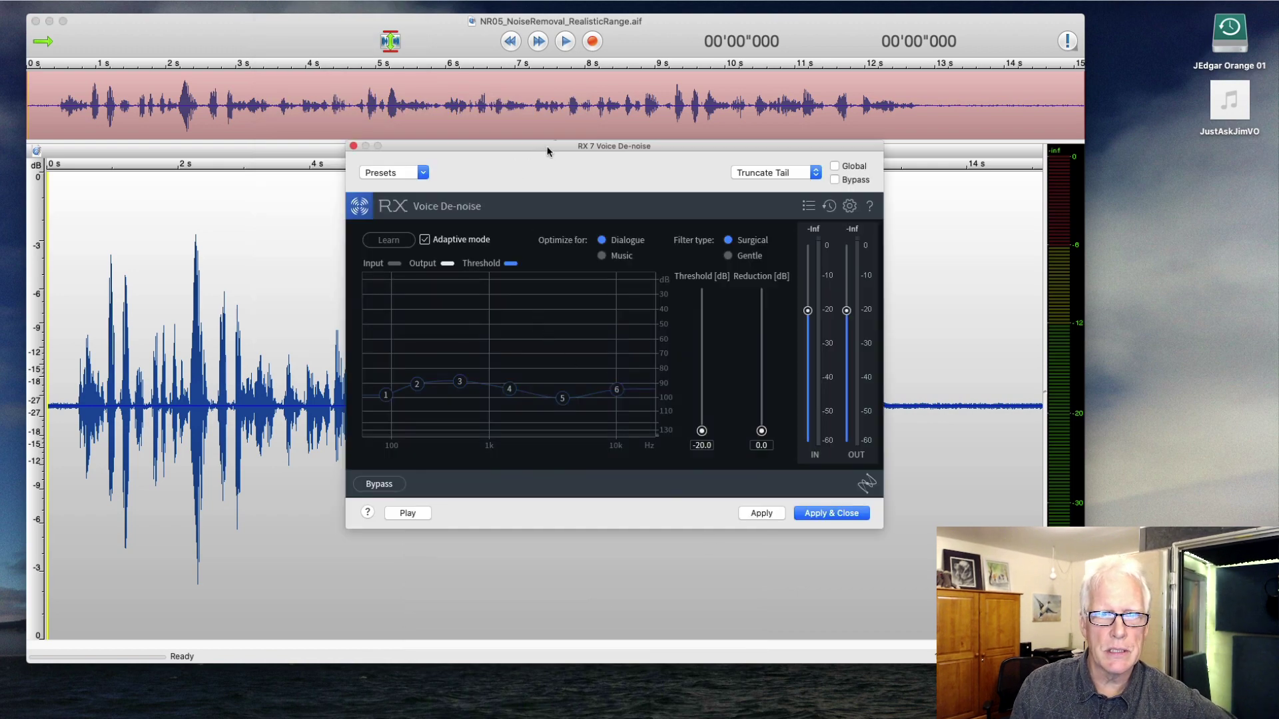
{"action": "left_click_drag", "start_coordinate": [542, 152], "coordinate": [524, 139]}
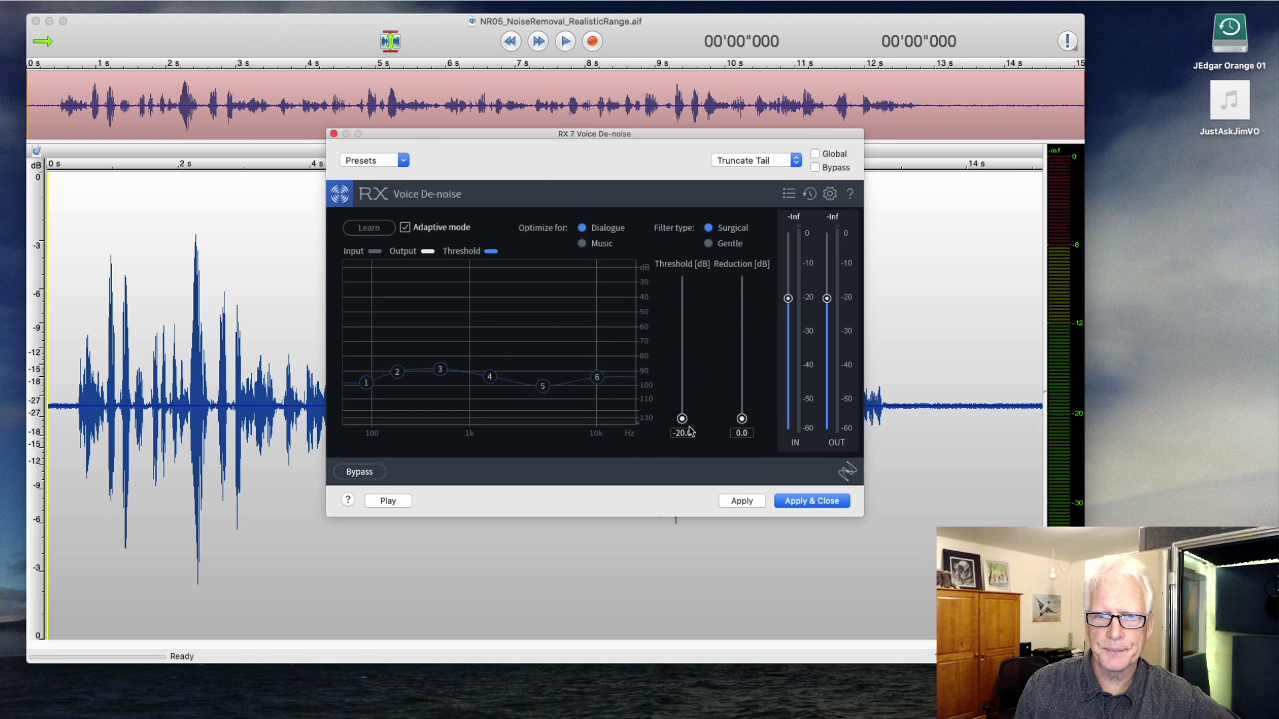
Step: Set the de-noise threshold to 4.9 dB and reduction to 19.1 dB while previewing
{"action": "left_click_drag", "start_coordinate": [682, 421], "coordinate": [694, 334]}
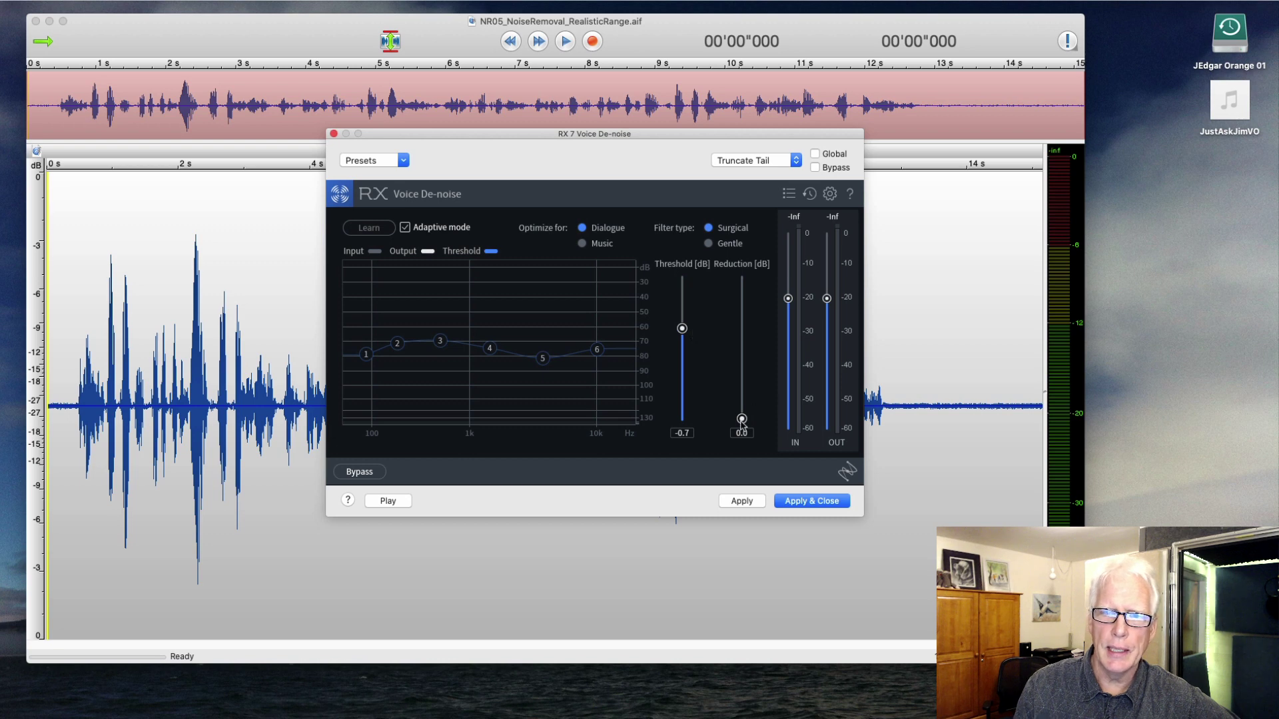
{"action": "left_click_drag", "start_coordinate": [741, 423], "coordinate": [741, 397]}
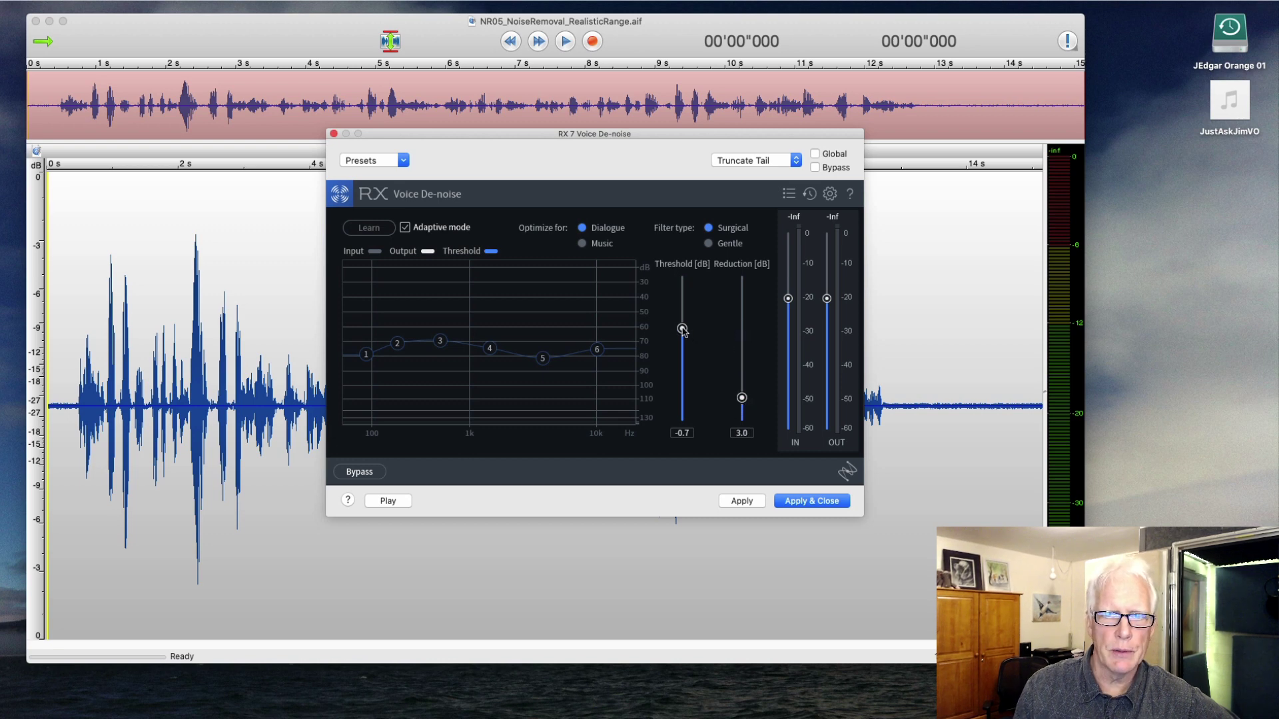
{"action": "left_click_drag", "start_coordinate": [682, 329], "coordinate": [682, 346]}
{"action": "left_click", "coordinate": [400, 506]}
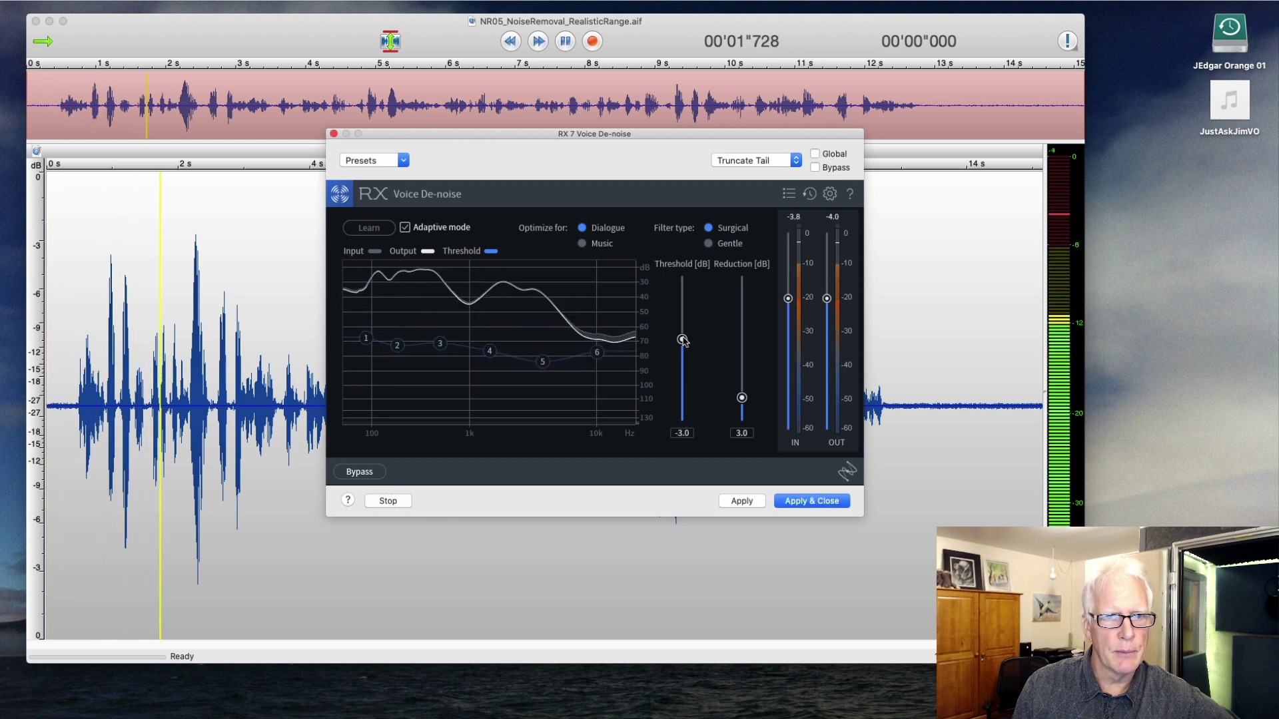
{"action": "left_click_drag", "start_coordinate": [682, 347], "coordinate": [682, 302]}
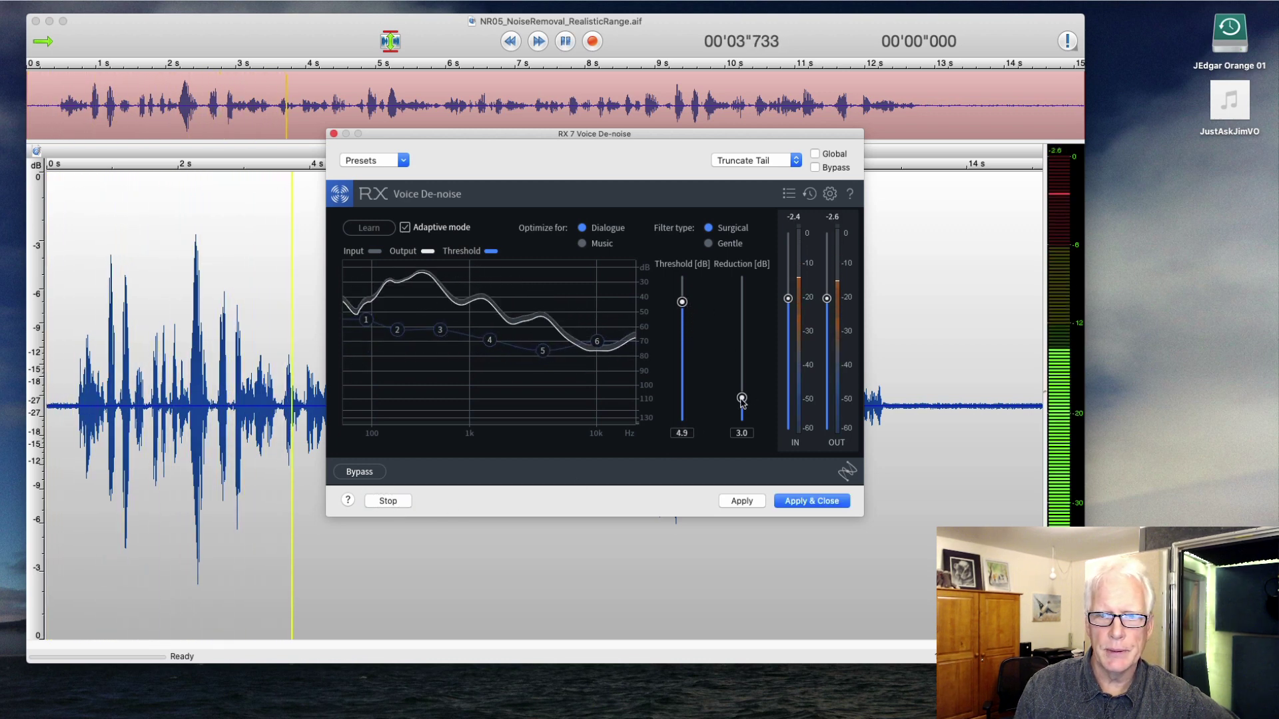
{"action": "left_click_drag", "start_coordinate": [741, 397], "coordinate": [742, 285]}
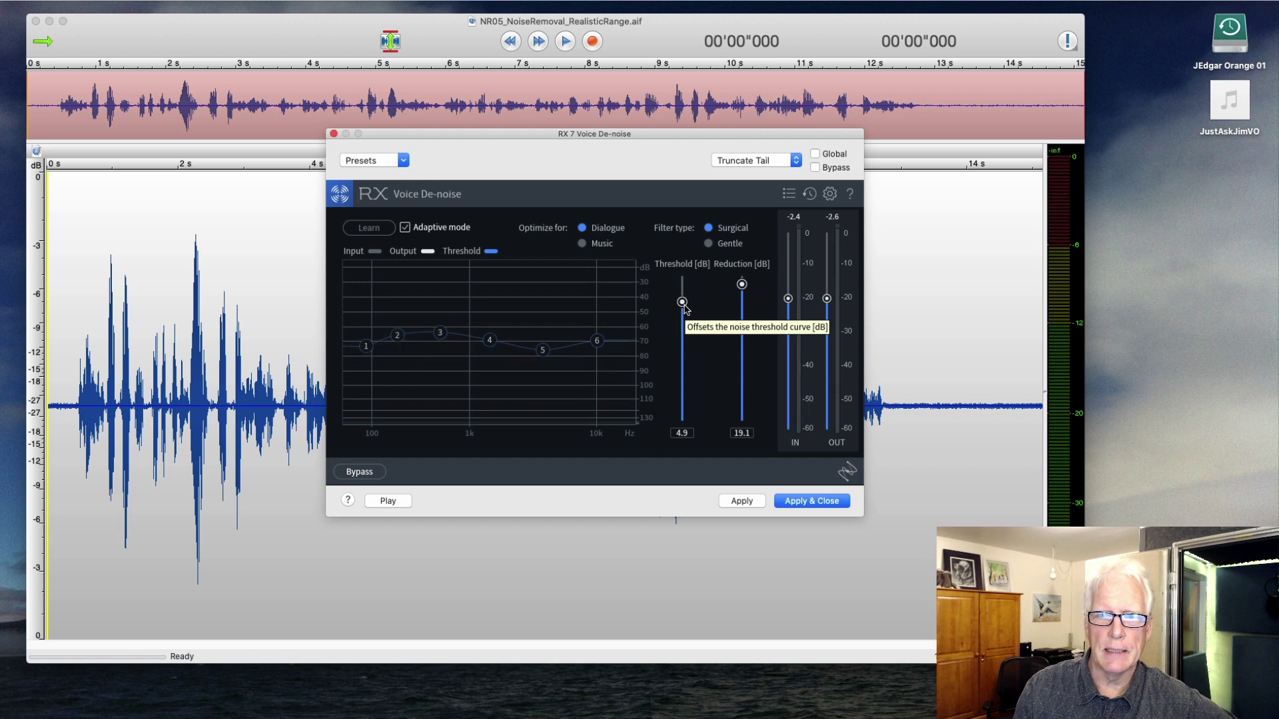
Step: Apply the RX 7 de-noise and measure the silent tail at -57.07 dB average RMS
{"action": "left_click", "coordinate": [791, 508]}
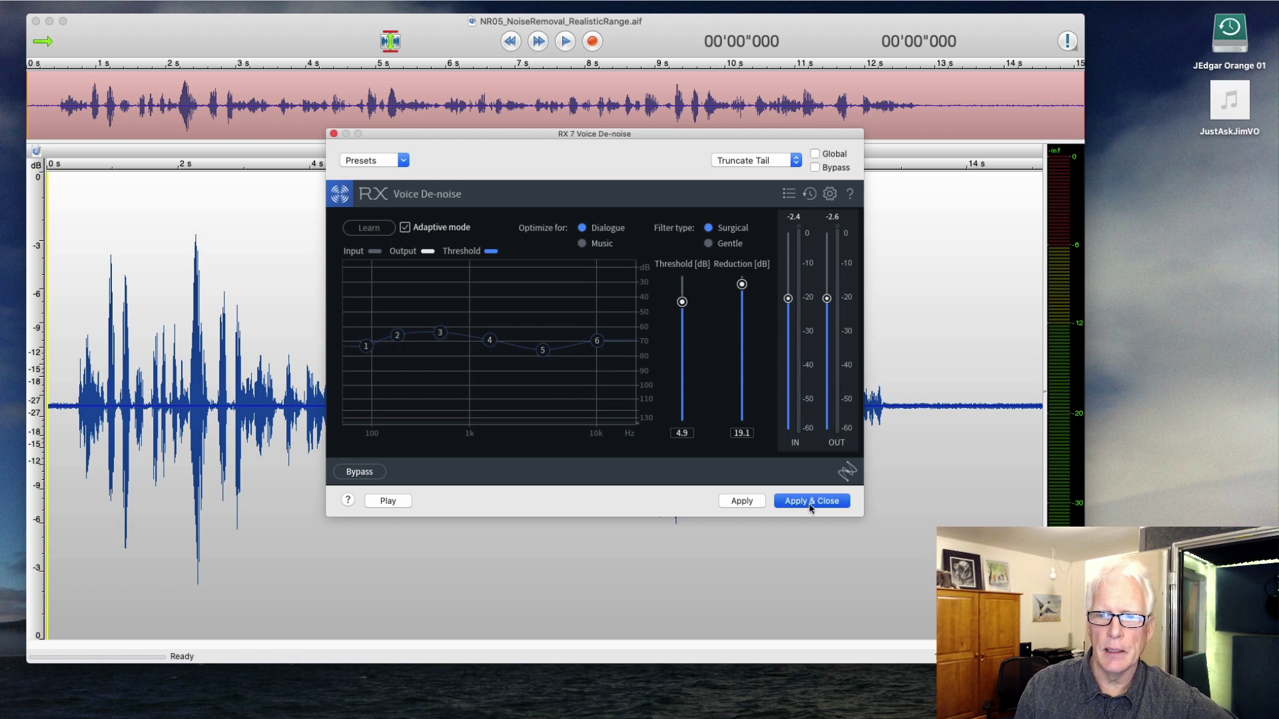
{"action": "left_click_drag", "start_coordinate": [895, 409], "coordinate": [1019, 416]}
{"action": "key", "text": "super+shift+s"}
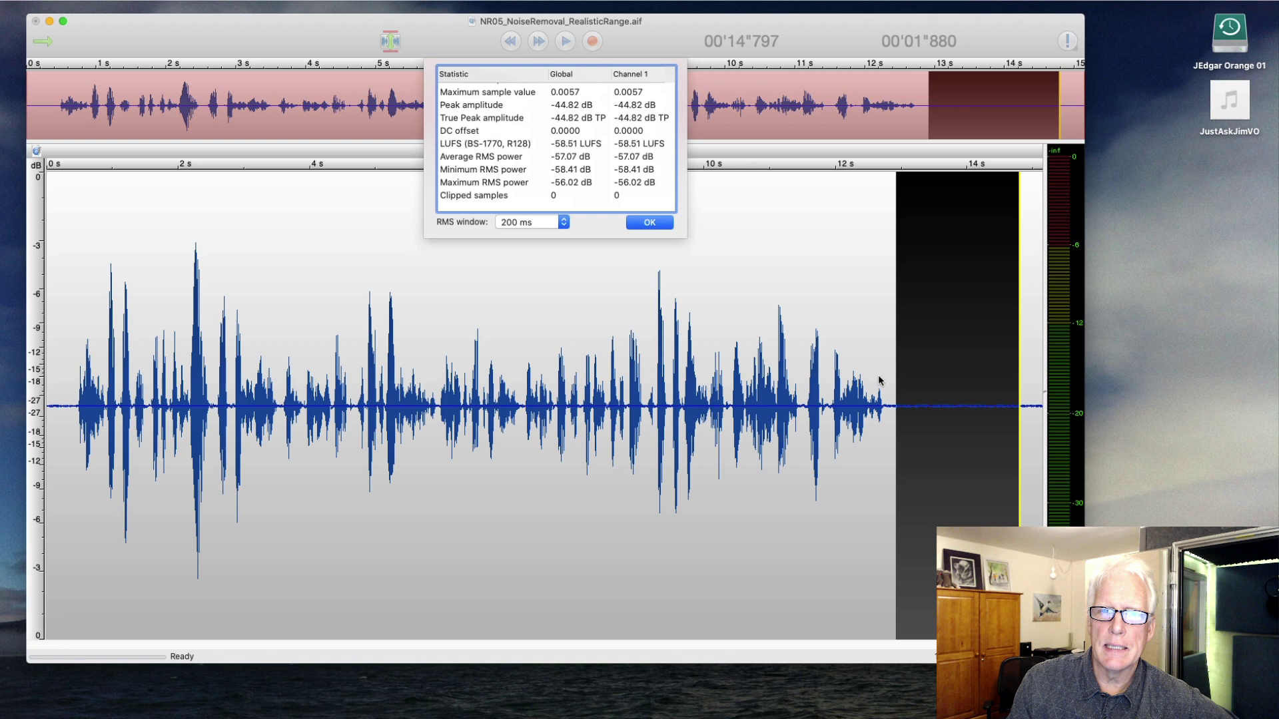
{"action": "left_click", "coordinate": [662, 223]}
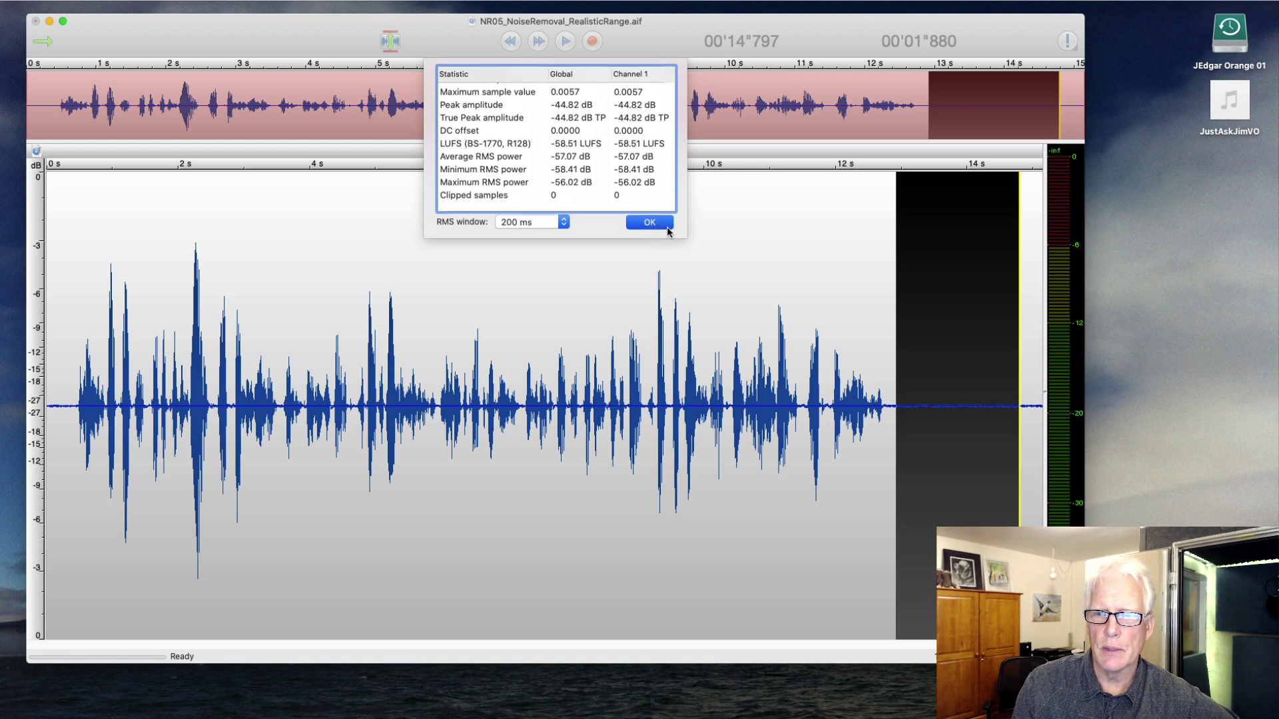
{"action": "left_click", "coordinate": [711, 296]}
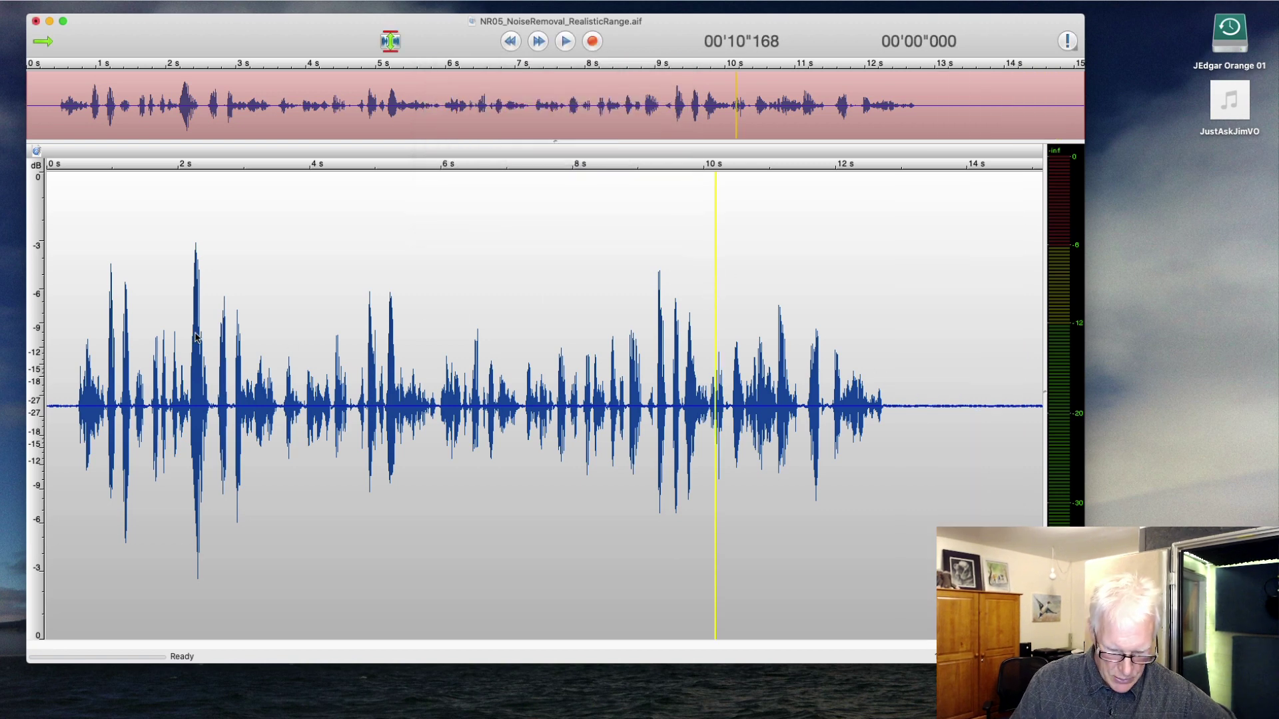
Step: Select the whole recording and open the Waves Clarity Vx (m) plugin
{"action": "key", "text": "super+a"}
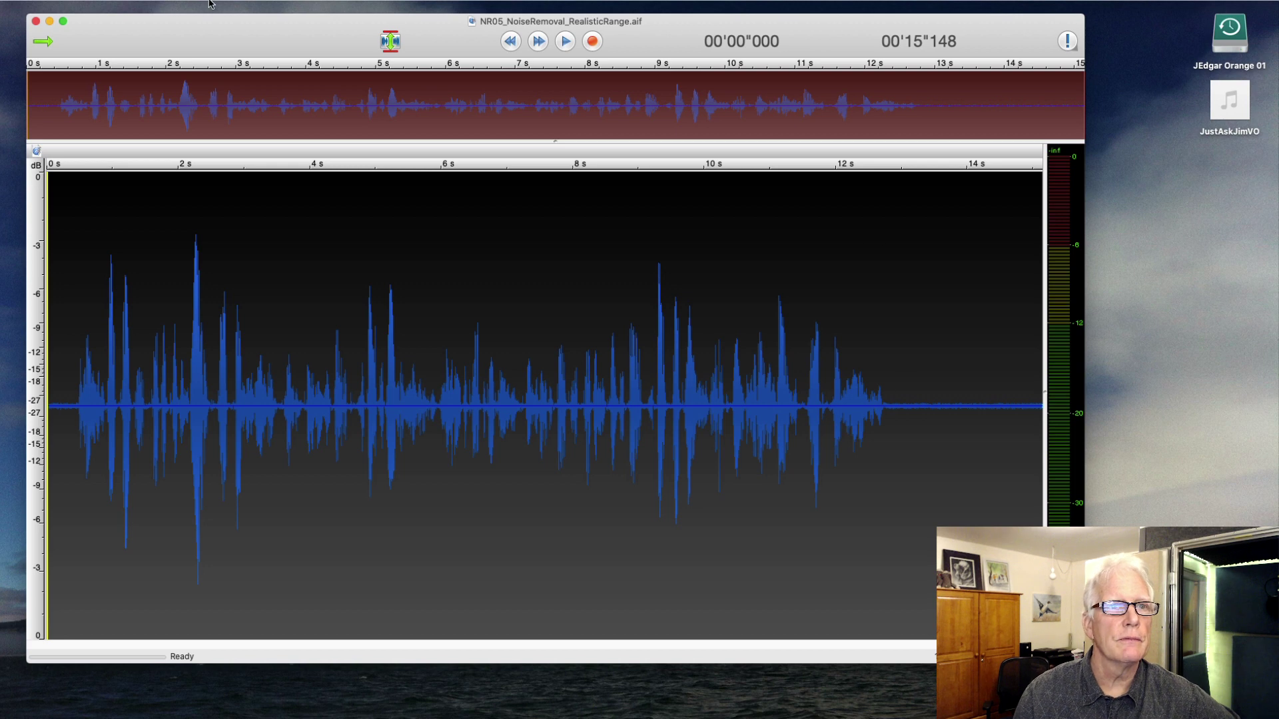
{"action": "left_click", "coordinate": [282, 1]}
{"action": "mouse_move", "coordinate": [374, 197]}
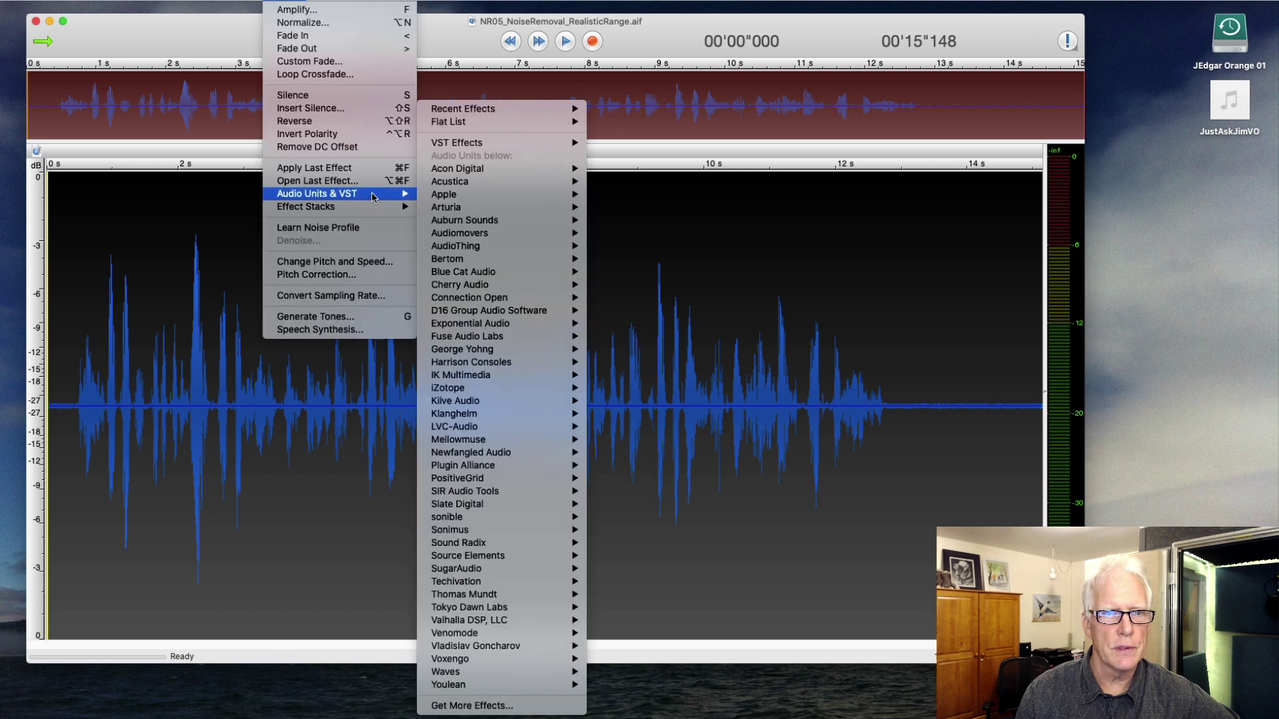
{"action": "mouse_move", "coordinate": [500, 672]}
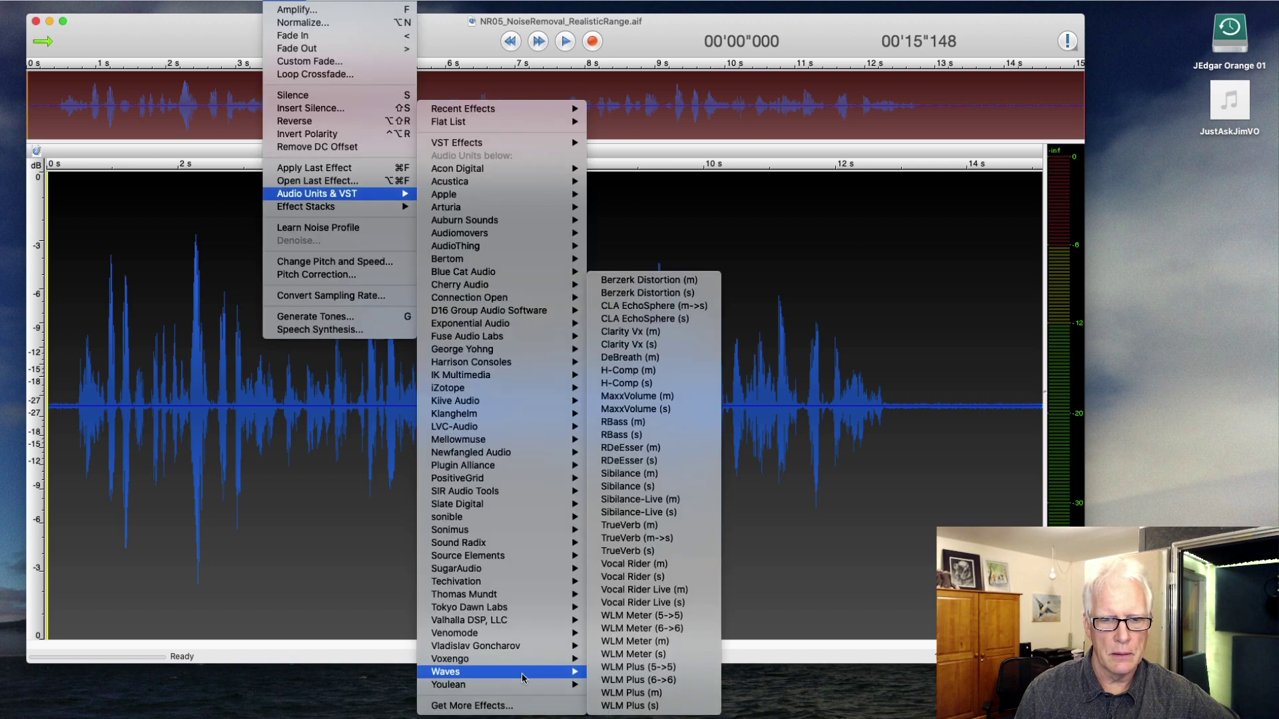
{"action": "left_click", "coordinate": [698, 332]}
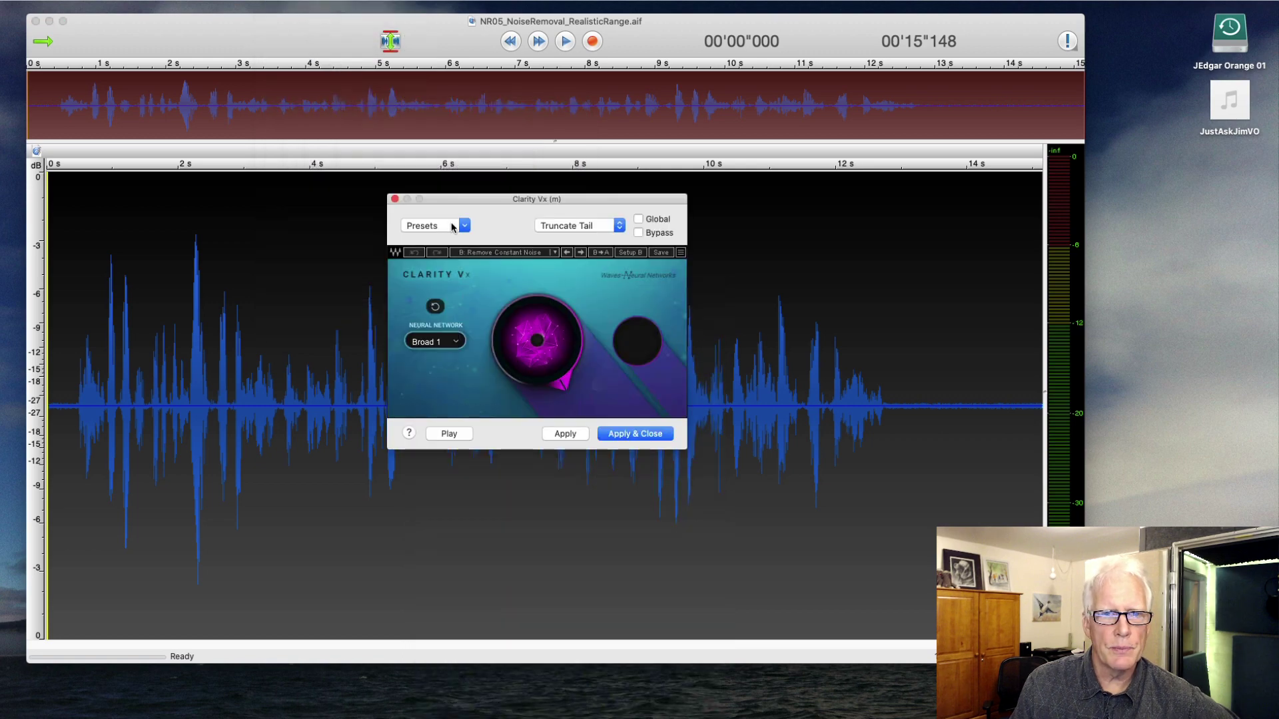
Step: Browse Clarity Vx's preset list and toggle between Setup A and Setup B
{"action": "mouse_move", "coordinate": [538, 338]}
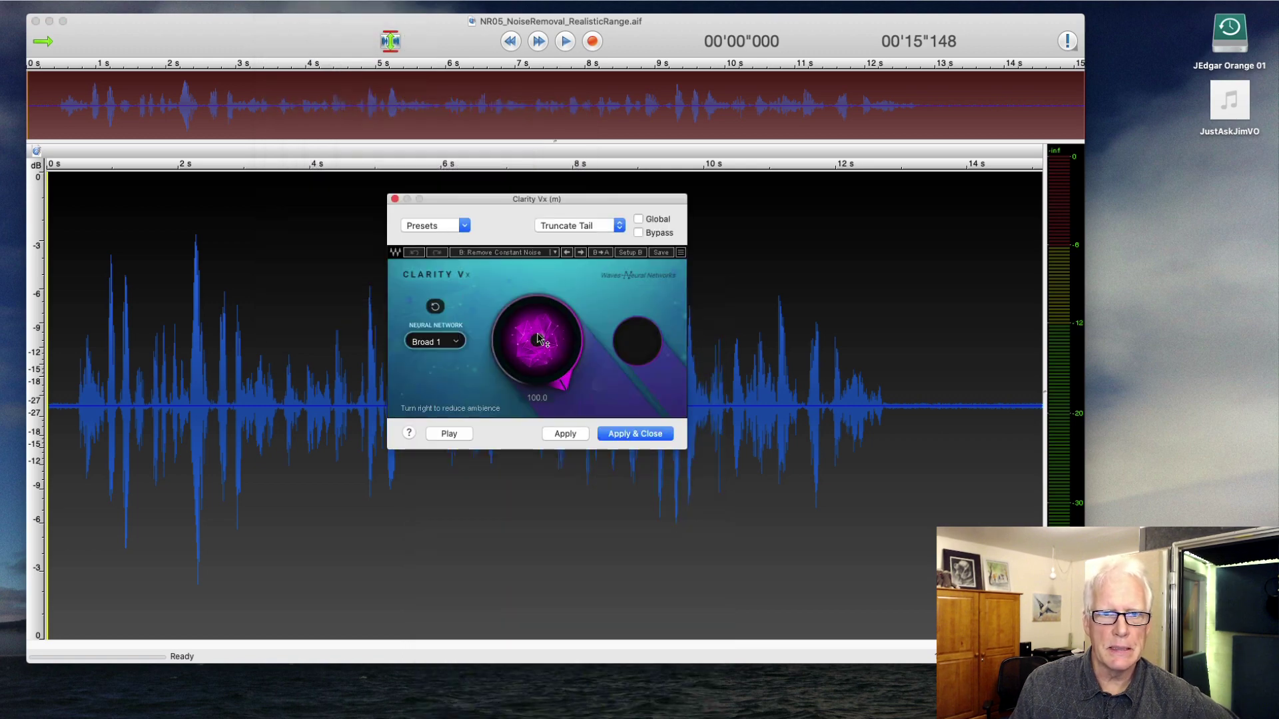
{"action": "left_click", "coordinate": [464, 226]}
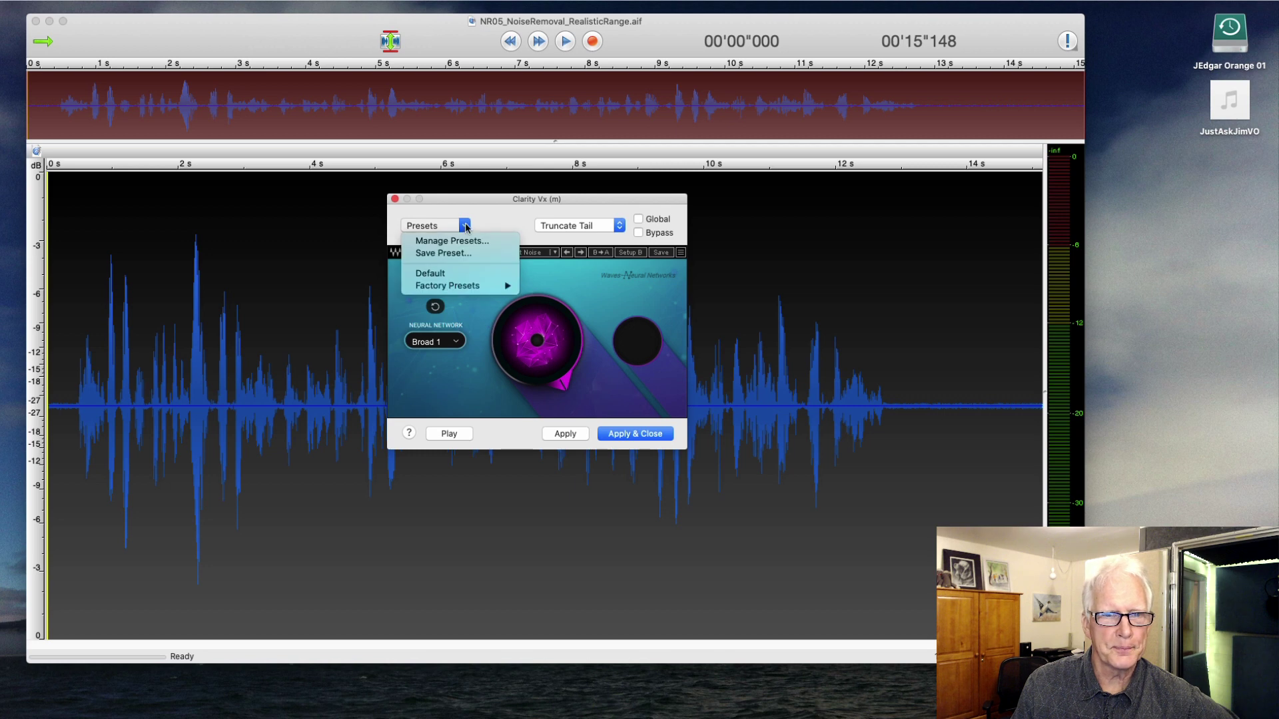
{"action": "mouse_move", "coordinate": [481, 286]}
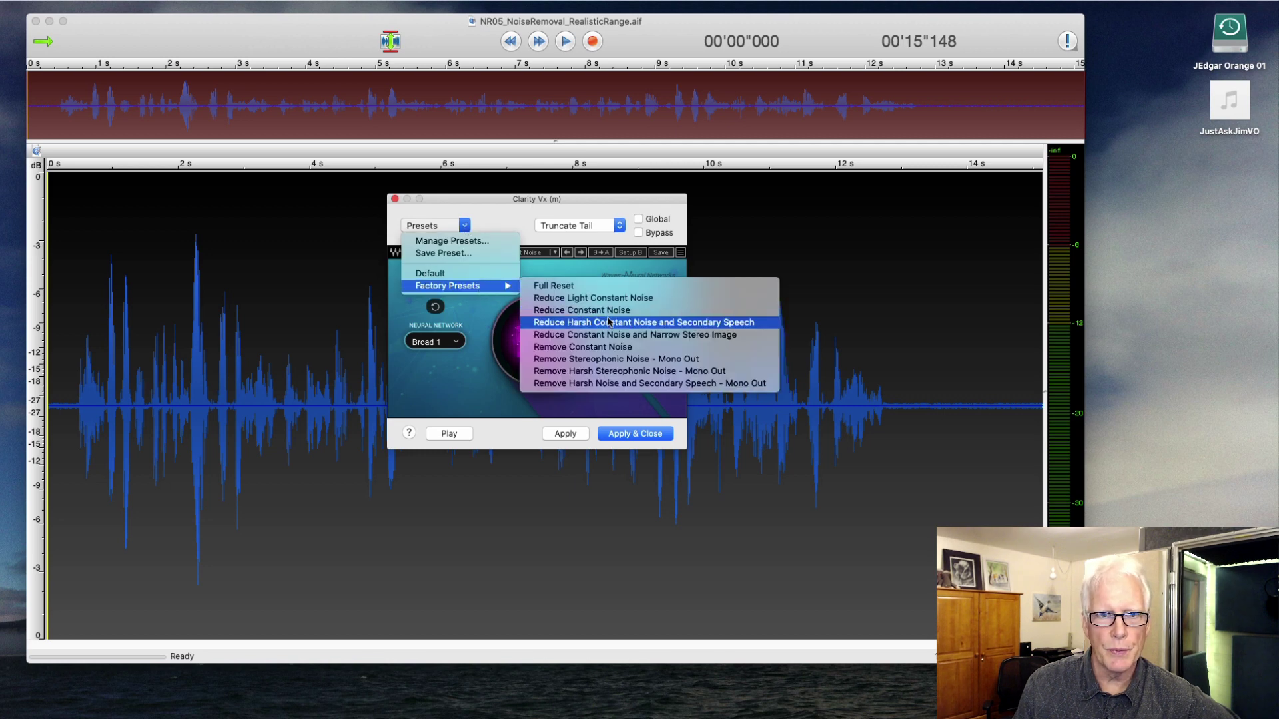
{"action": "left_click", "coordinate": [607, 266]}
{"action": "left_click", "coordinate": [630, 253]}
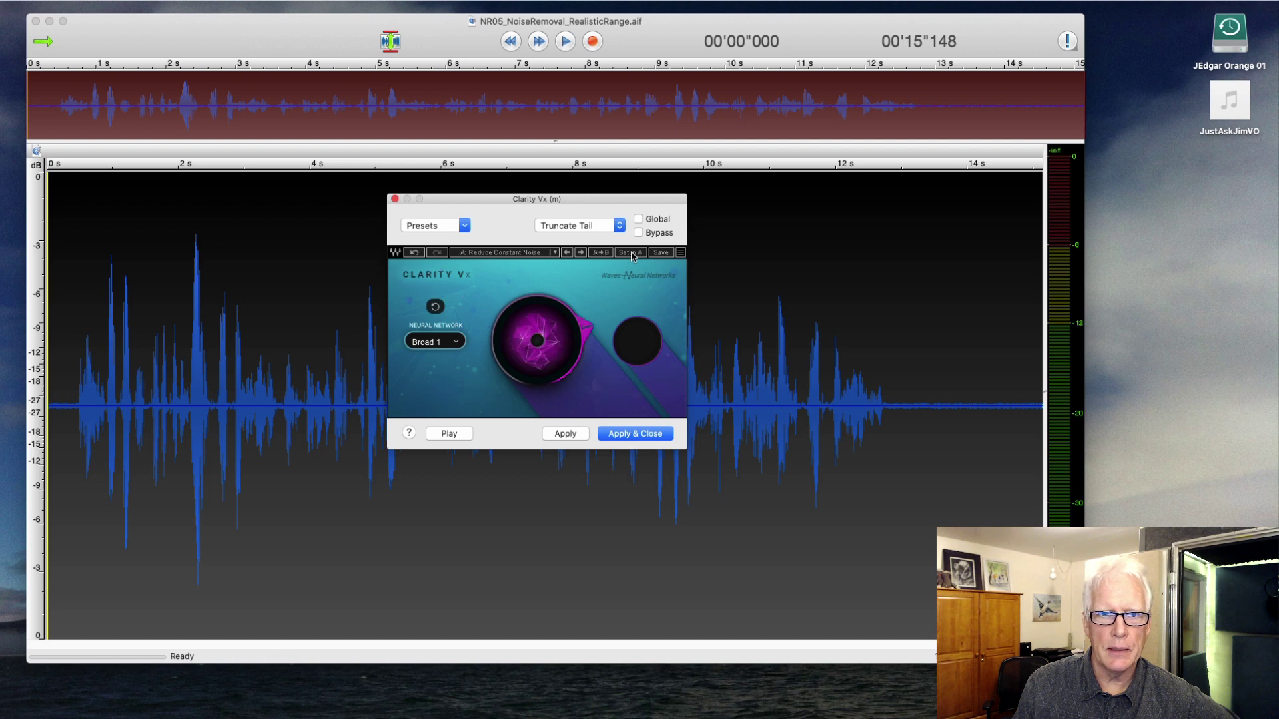
{"action": "left_click", "coordinate": [444, 227]}
{"action": "mouse_move", "coordinate": [446, 286]}
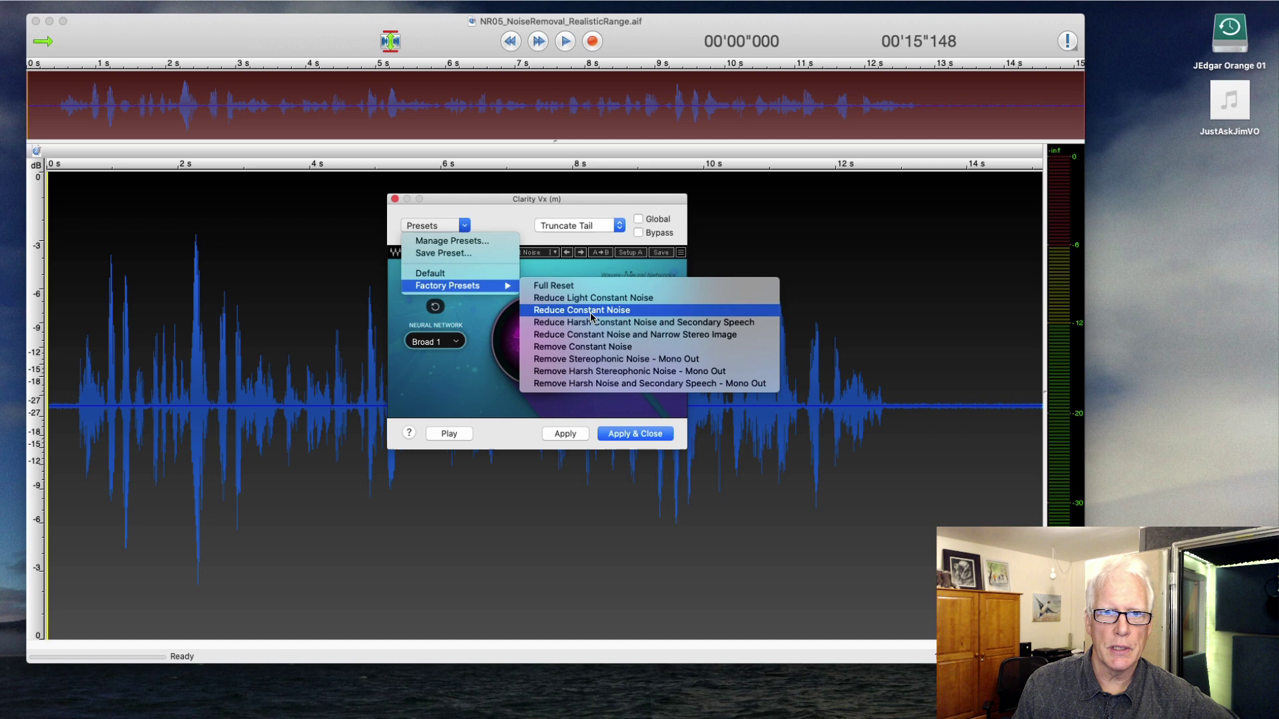
{"action": "left_click", "coordinate": [506, 377]}
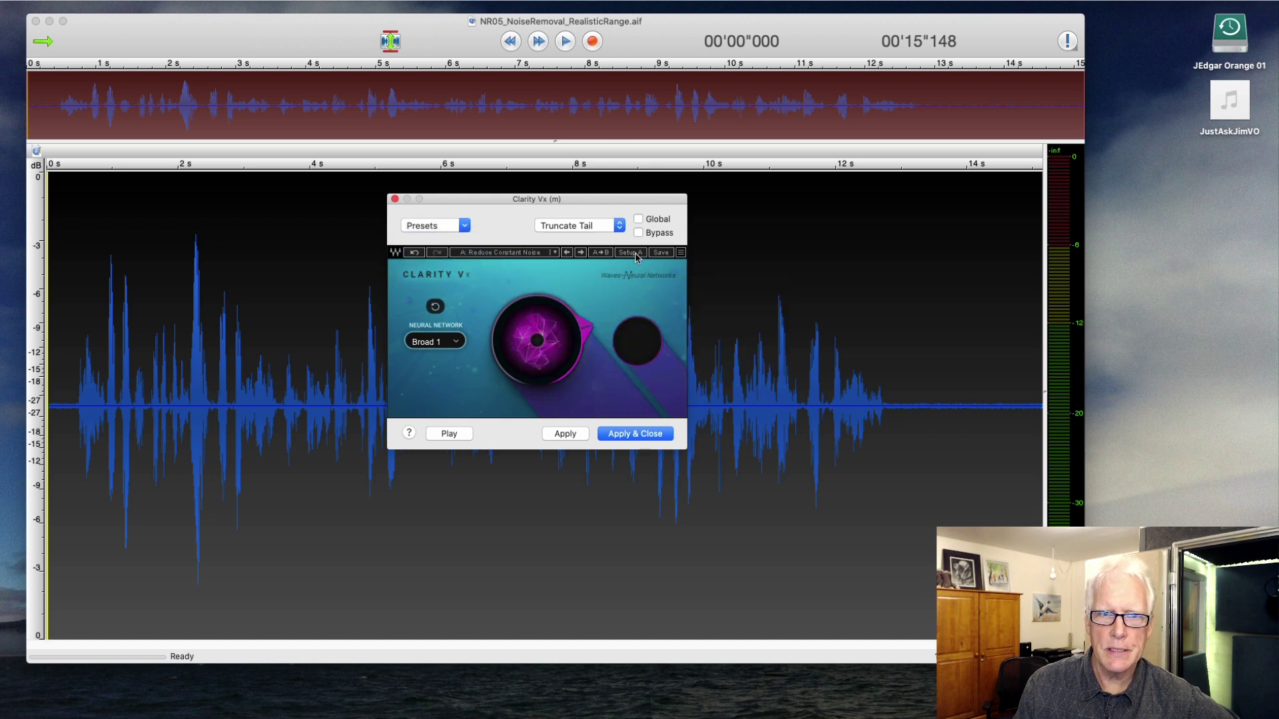
{"action": "left_click", "coordinate": [630, 253]}
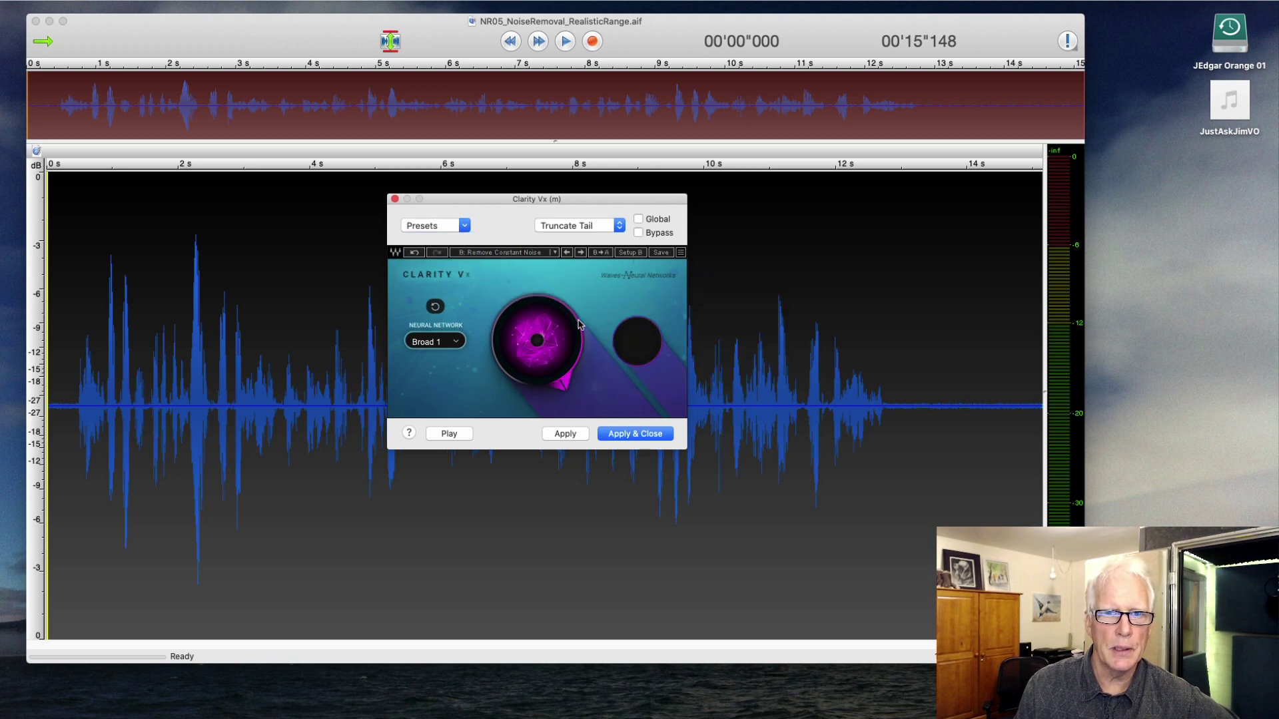
Step: Load the Remove Constant Noise factory preset into Setup B and adjust the reduction knob
{"action": "left_click", "coordinate": [435, 226]}
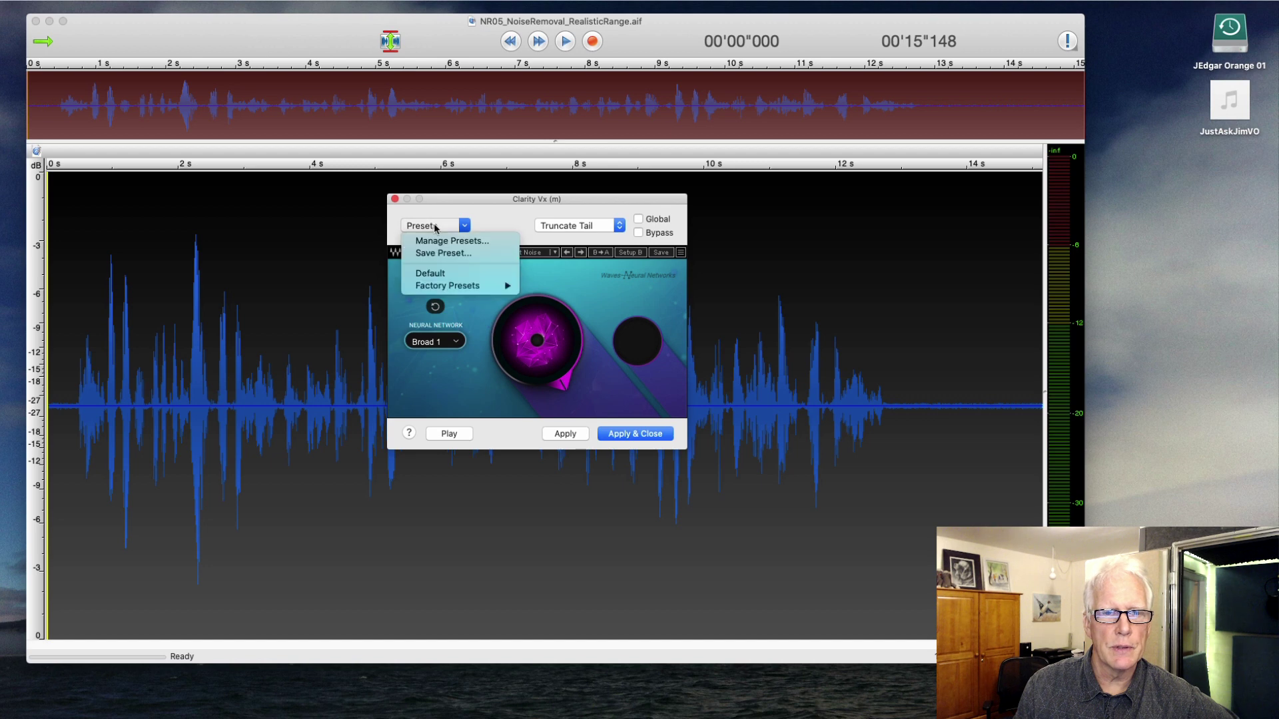
{"action": "mouse_move", "coordinate": [452, 287]}
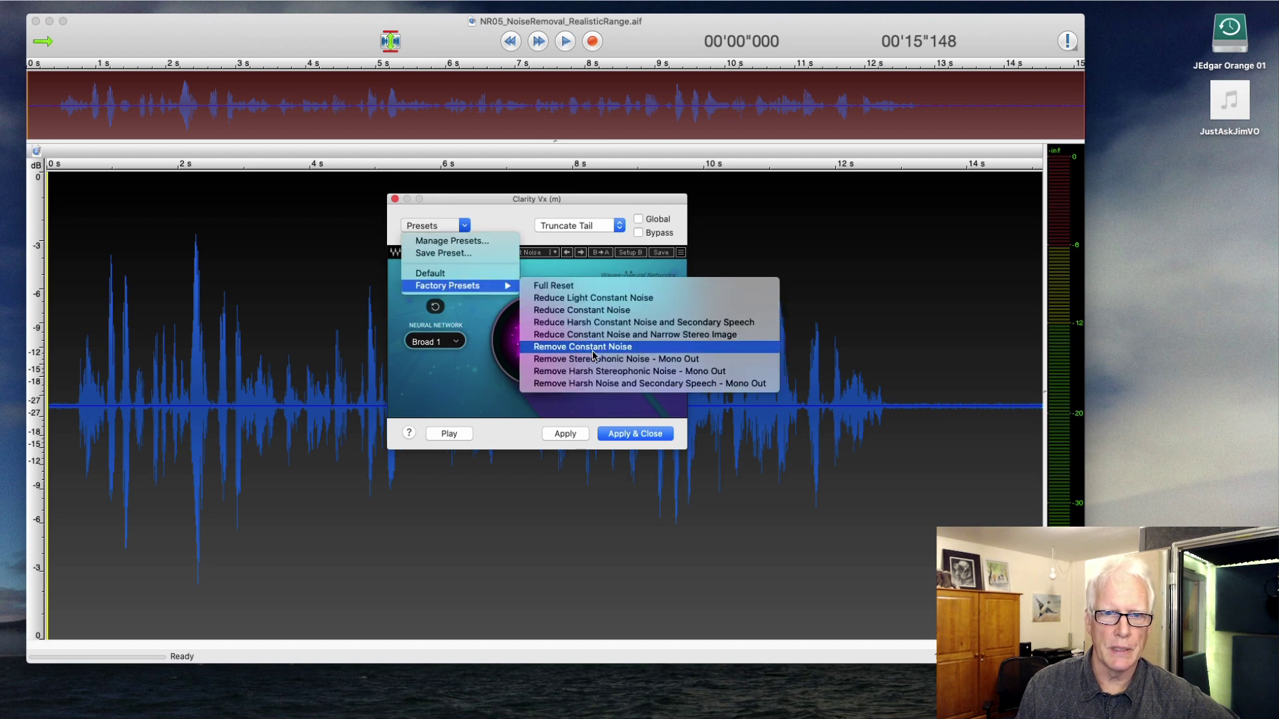
{"action": "left_click", "coordinate": [558, 347]}
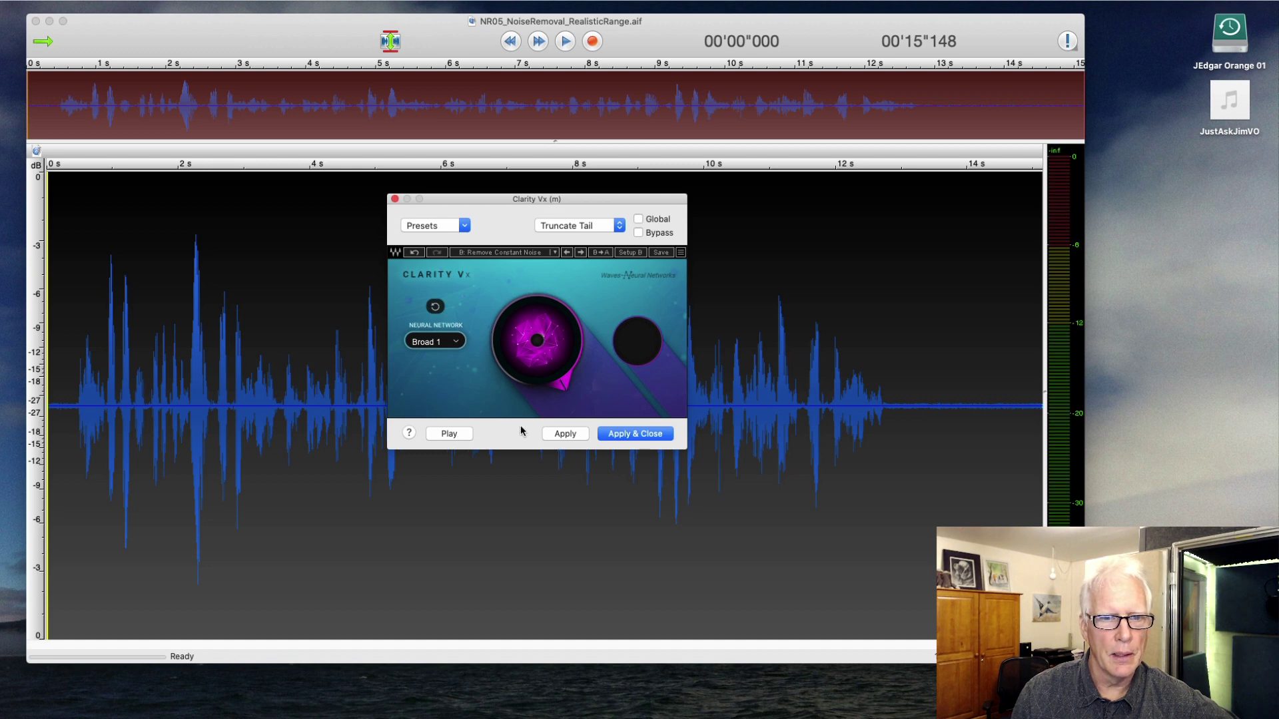
{"action": "left_click_drag", "start_coordinate": [567, 388], "coordinate": [576, 374]}
Step: Switch back to the Reduce Constant Noise setup, preview, and apply Clarity Vx to the recording
{"action": "left_click", "coordinate": [626, 255]}
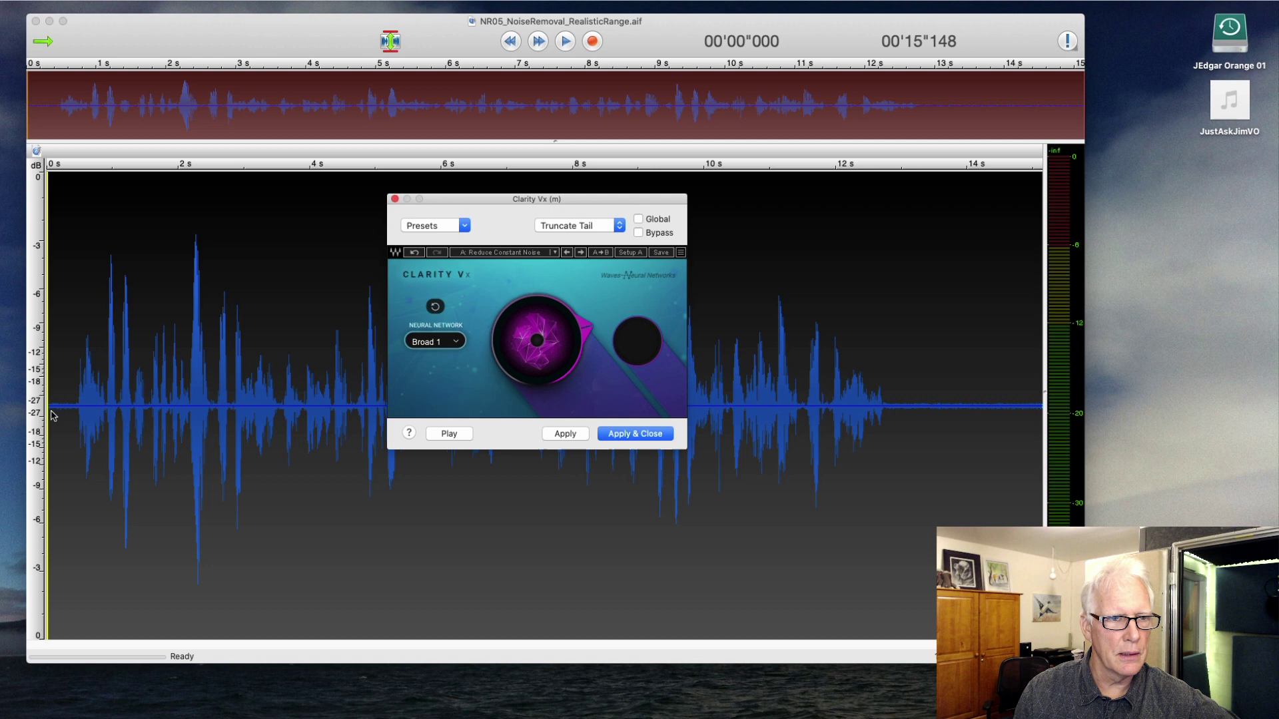
{"action": "left_click", "coordinate": [449, 433]}
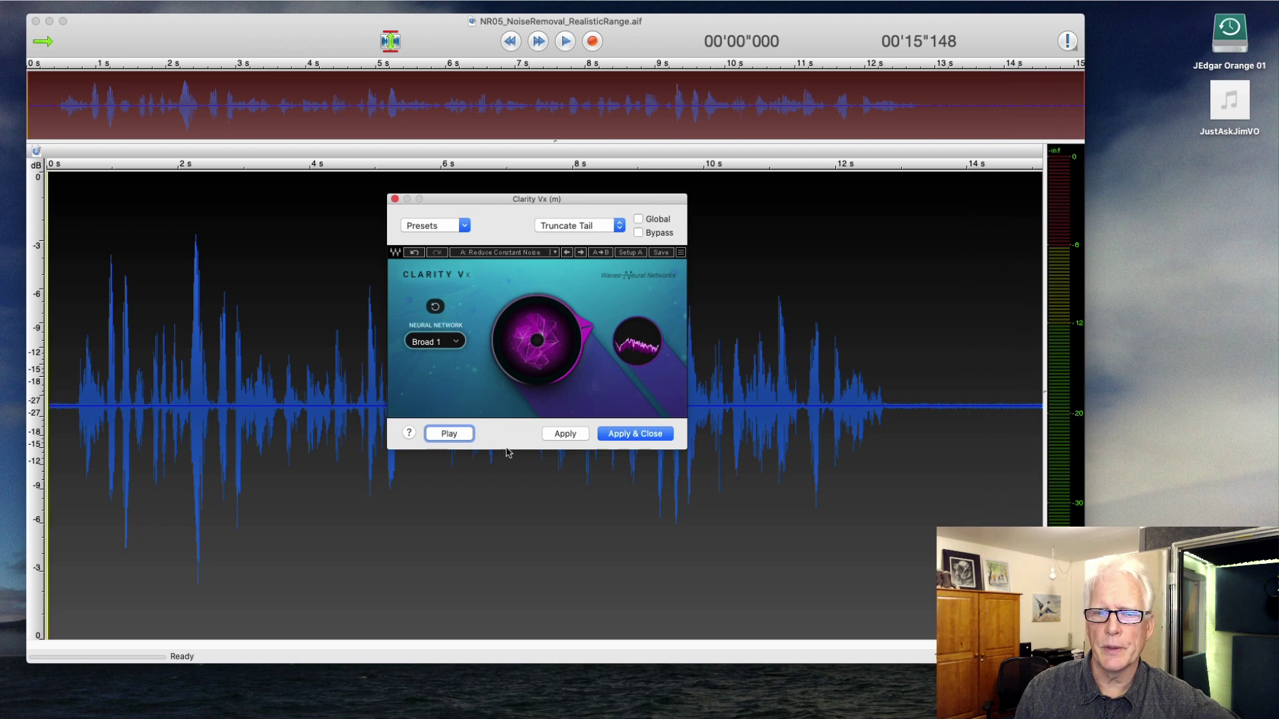
{"action": "left_click", "coordinate": [625, 434]}
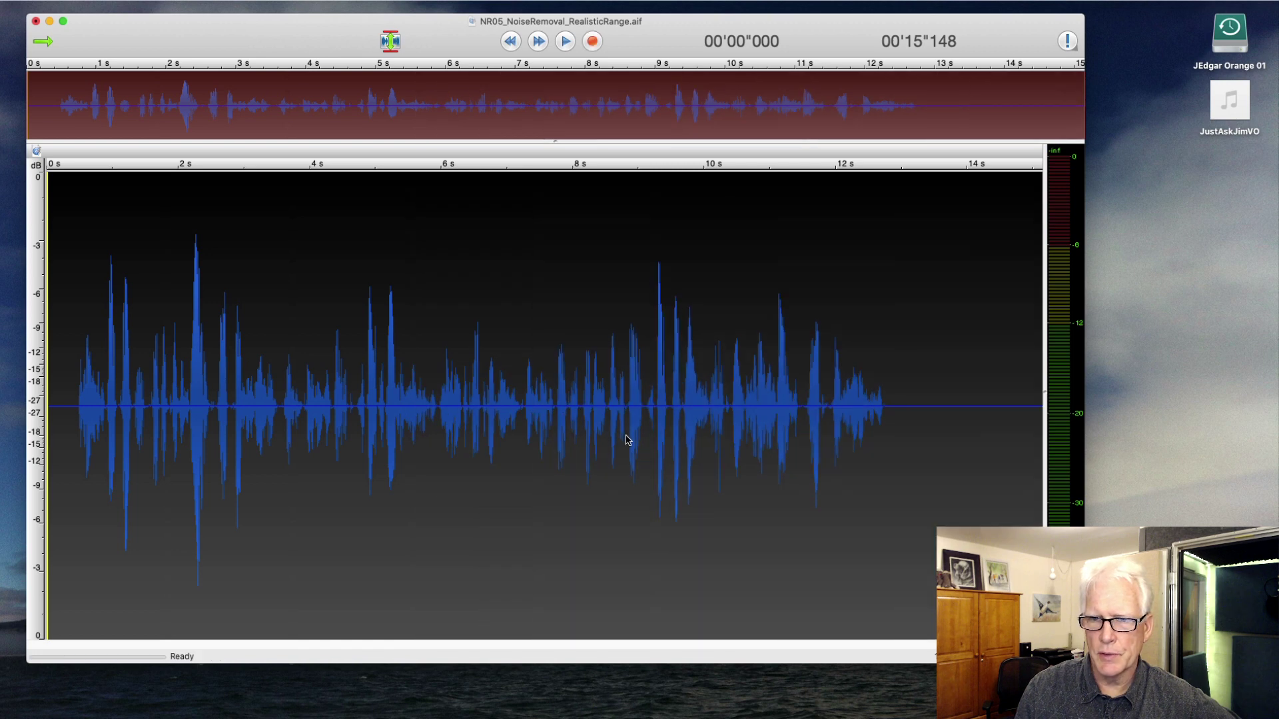
Step: Measure the silent tail at about -70.66 dB average RMS, then play back the processed recording
{"action": "left_click_drag", "start_coordinate": [892, 417], "coordinate": [1024, 407]}
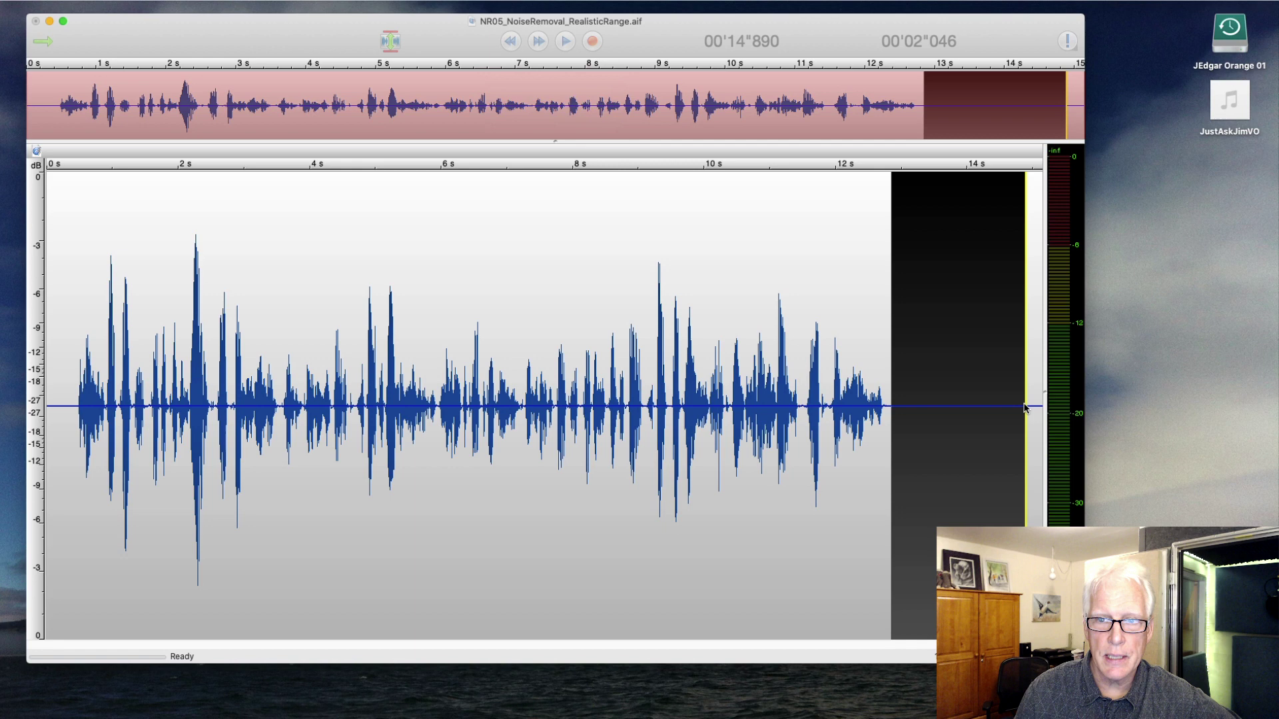
{"action": "key", "text": "super+shift+s"}
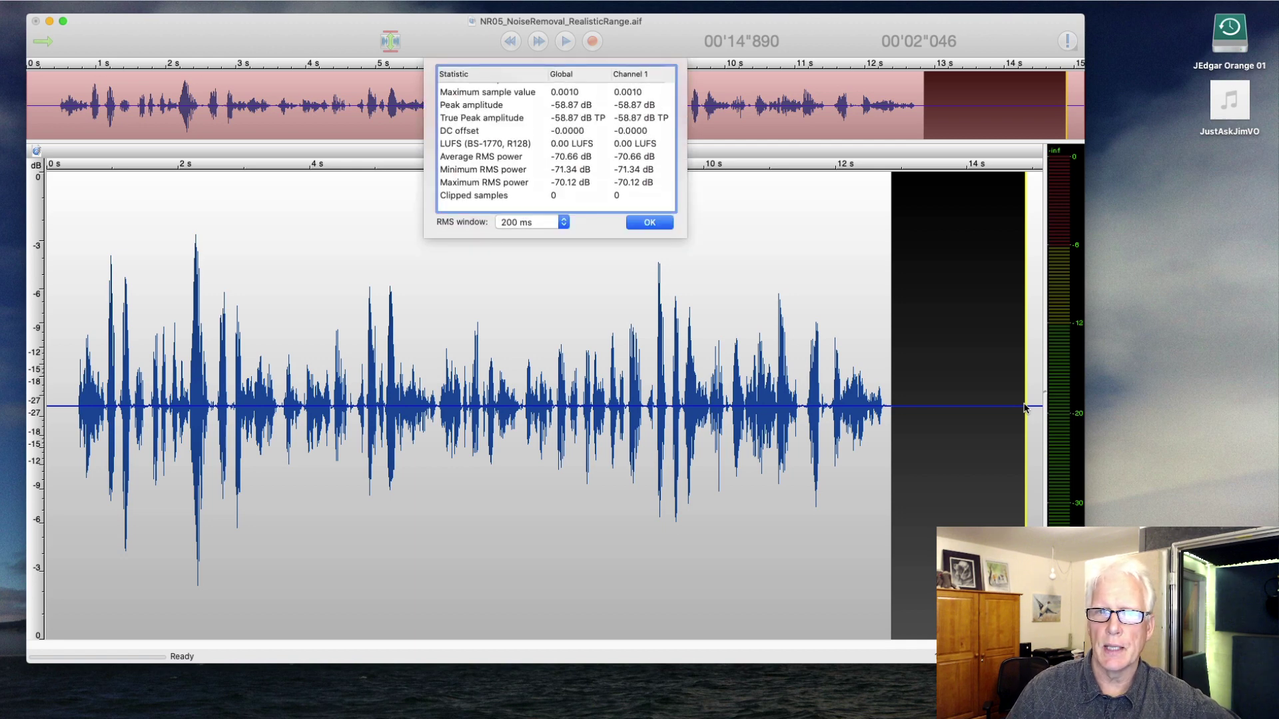
{"action": "left_click", "coordinate": [643, 224]}
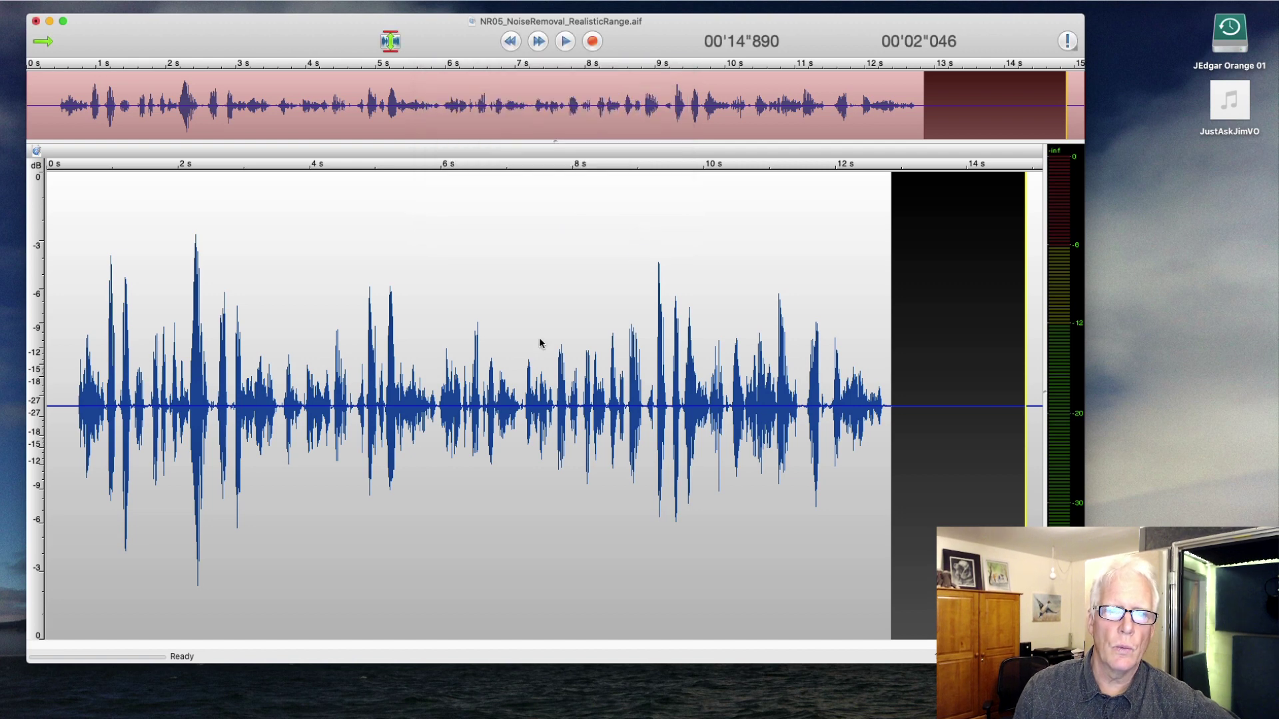
{"action": "left_click", "coordinate": [77, 417]}
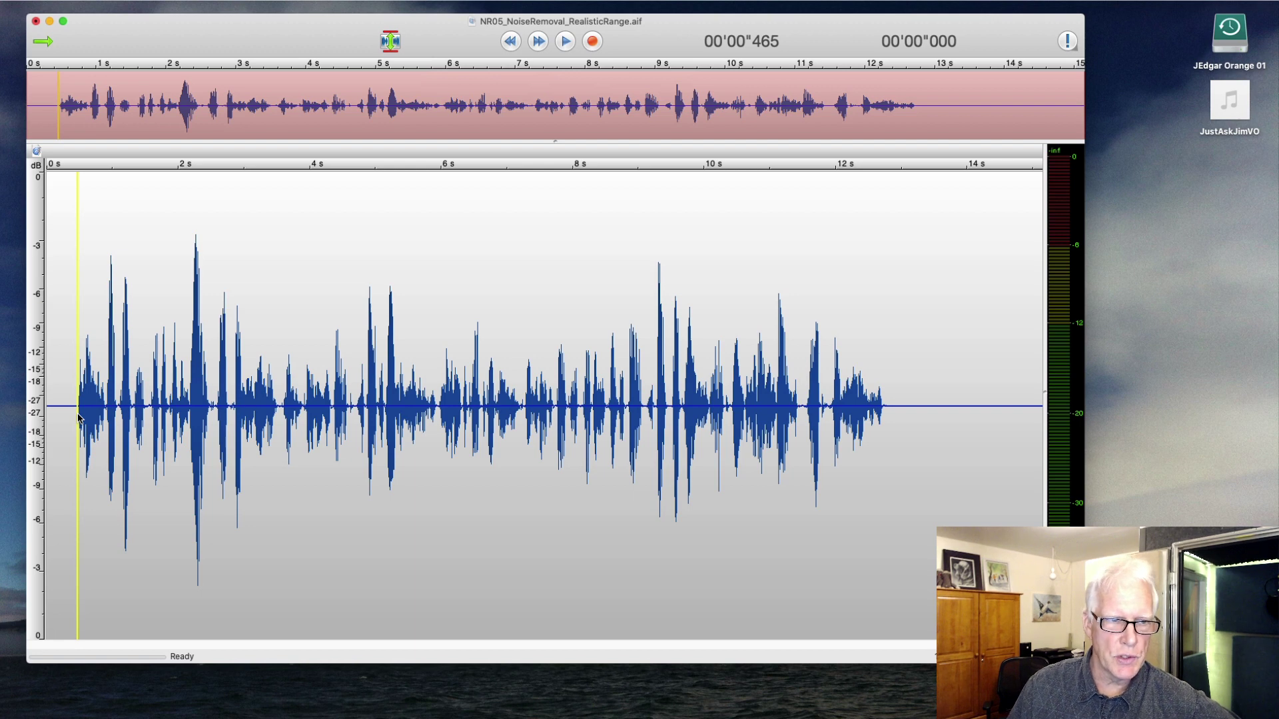
{"action": "key", "text": "space"}
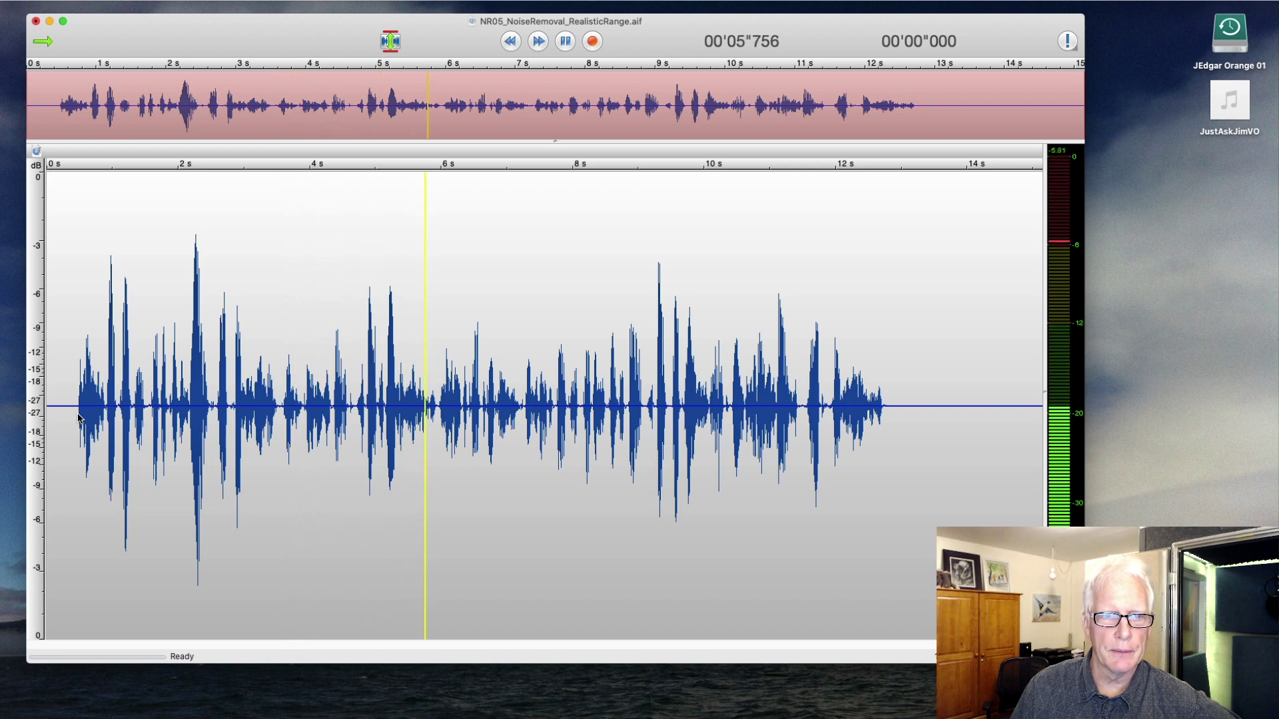
{"action": "key", "text": "space"}
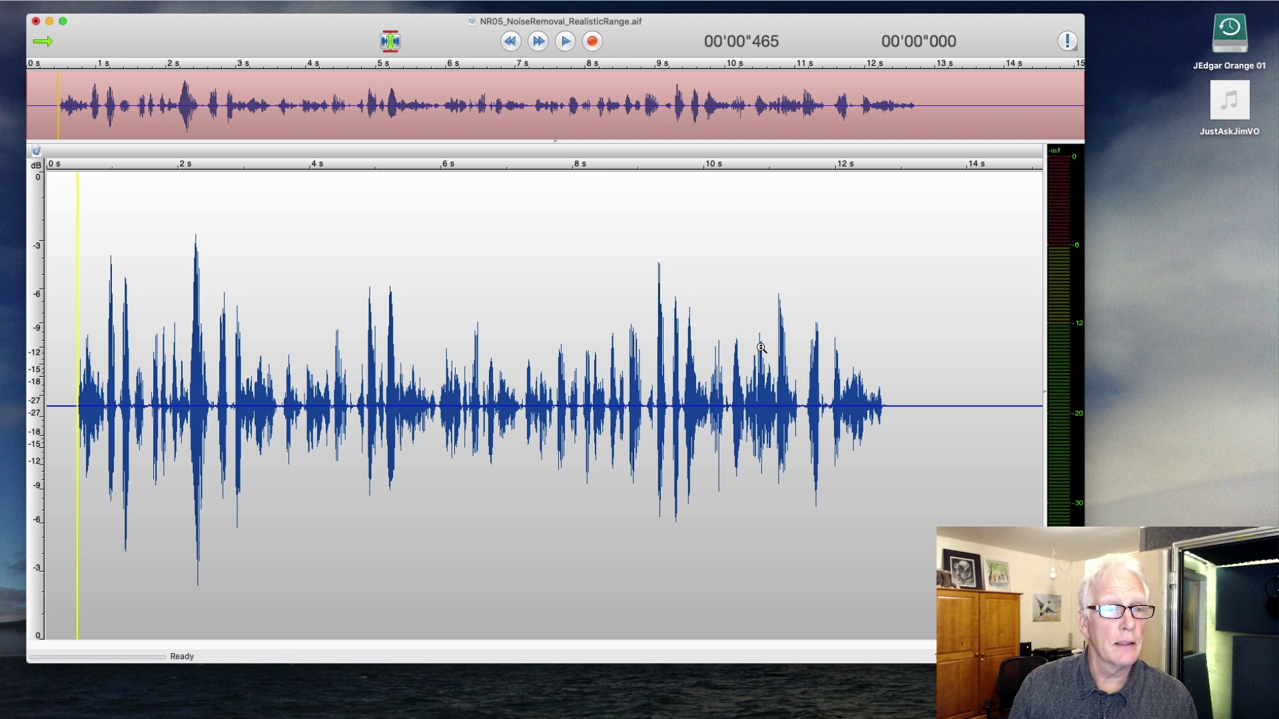
Step: Select the entire recording and reopen Waves Clarity Vx from Recent Effects
{"action": "key", "text": "super+a"}
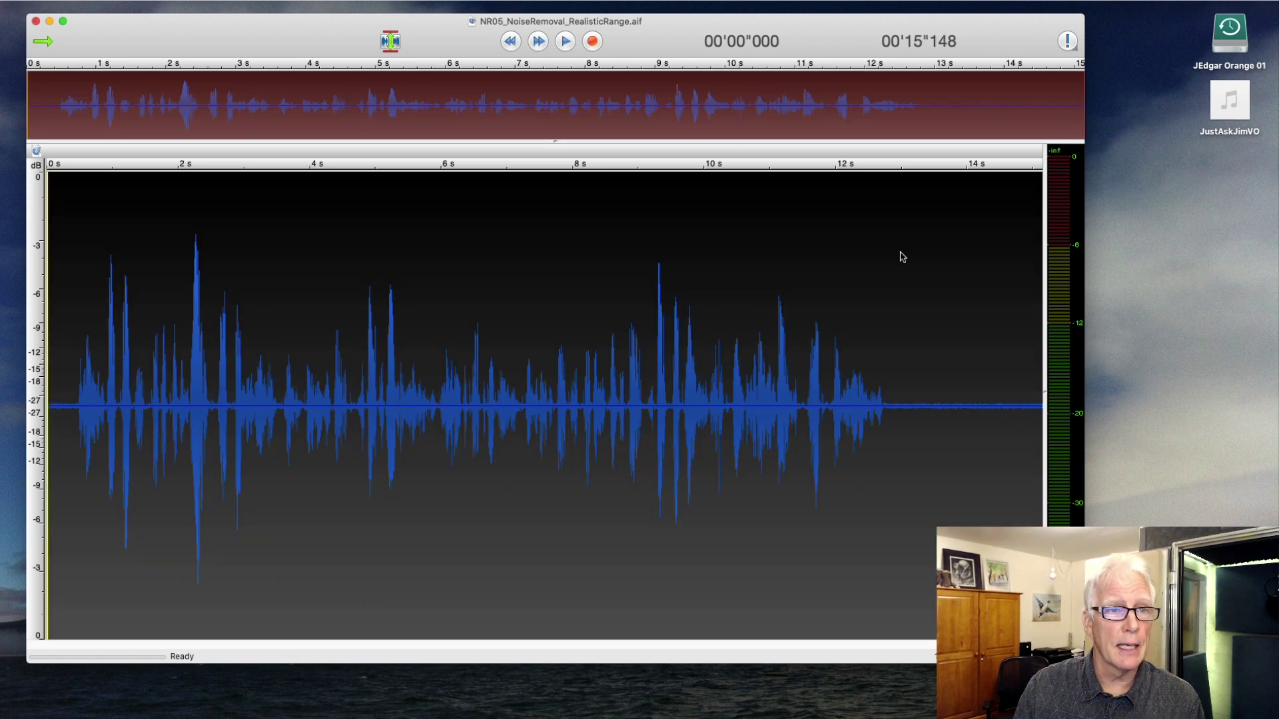
{"action": "left_click", "coordinate": [319, 1]}
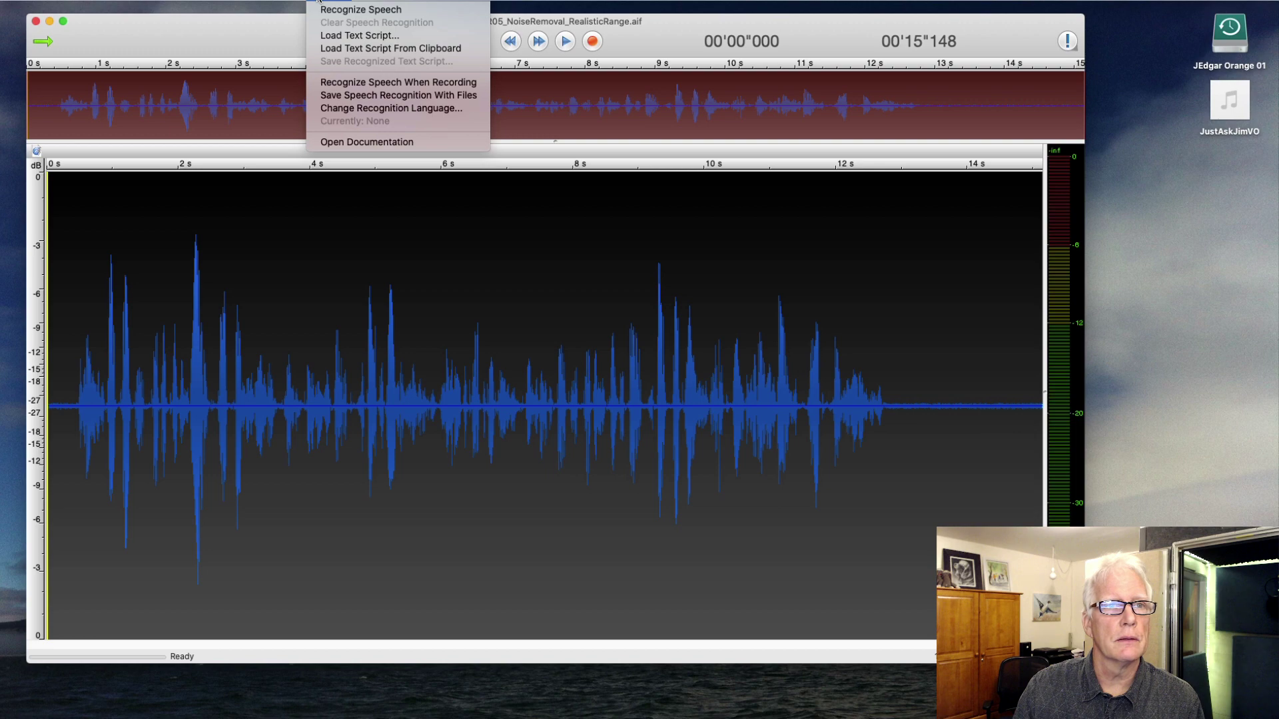
{"action": "mouse_move", "coordinate": [288, 1]}
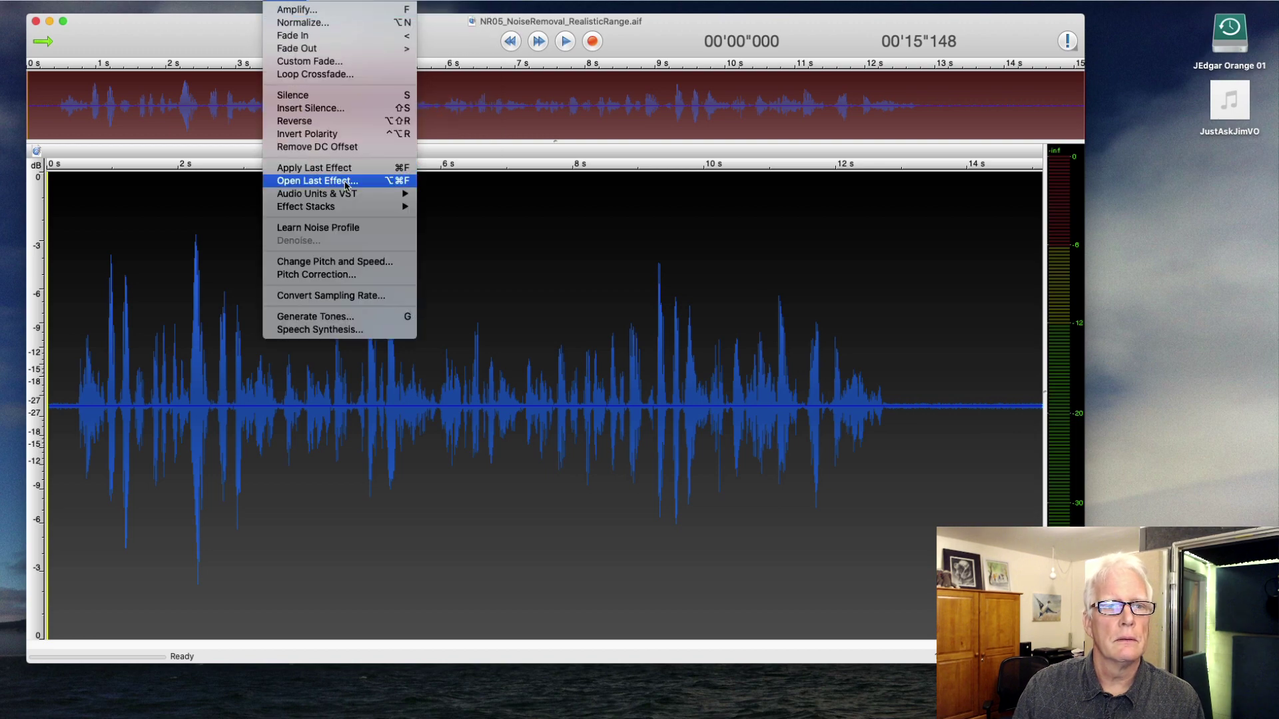
{"action": "mouse_move", "coordinate": [353, 195]}
{"action": "mouse_move", "coordinate": [532, 113]}
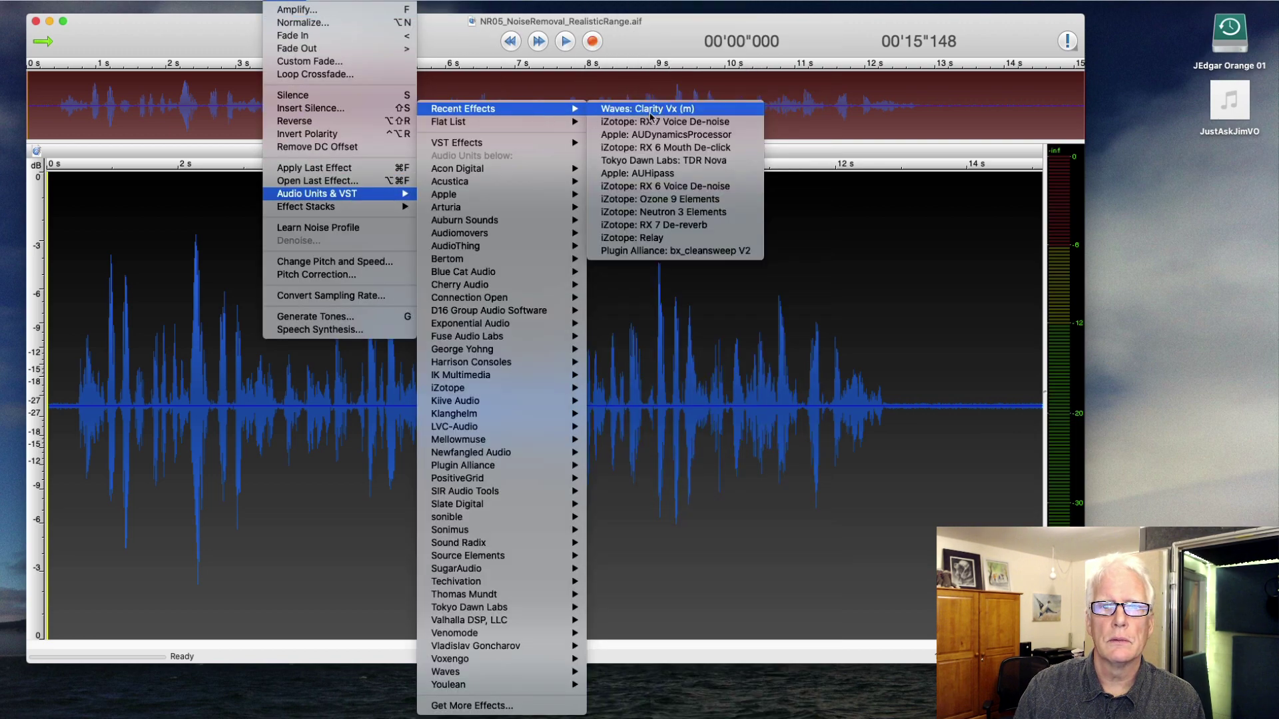
{"action": "left_click", "coordinate": [650, 110]}
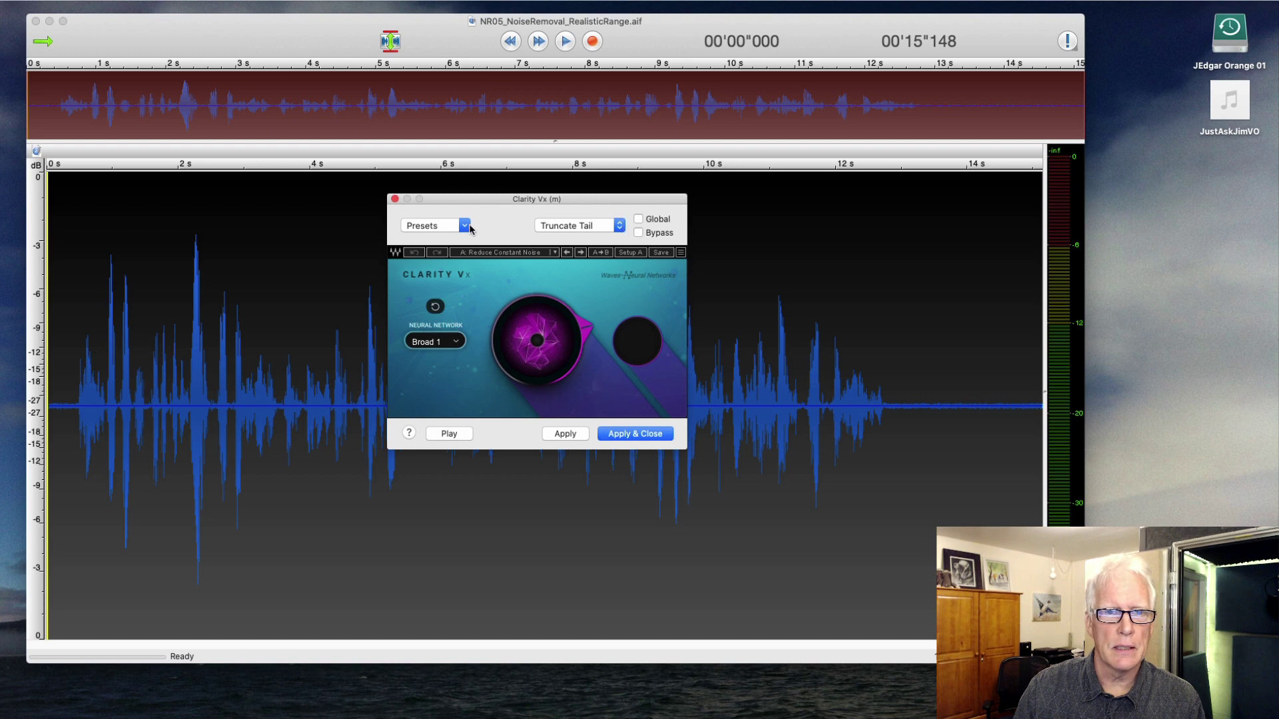
Step: Switch to the Remove Constant Noise setup, preview it, and apply it to the recording
{"action": "left_click", "coordinate": [454, 227]}
{"action": "left_click", "coordinate": [618, 289]}
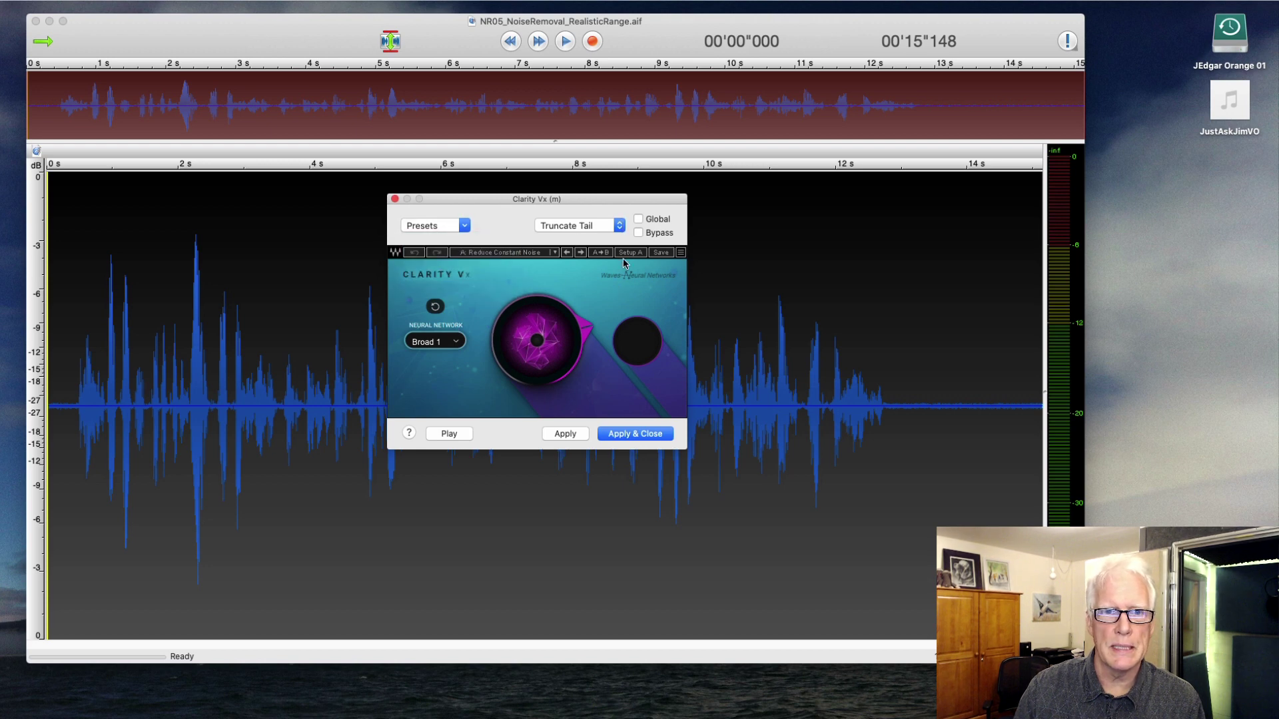
{"action": "left_click", "coordinate": [630, 253]}
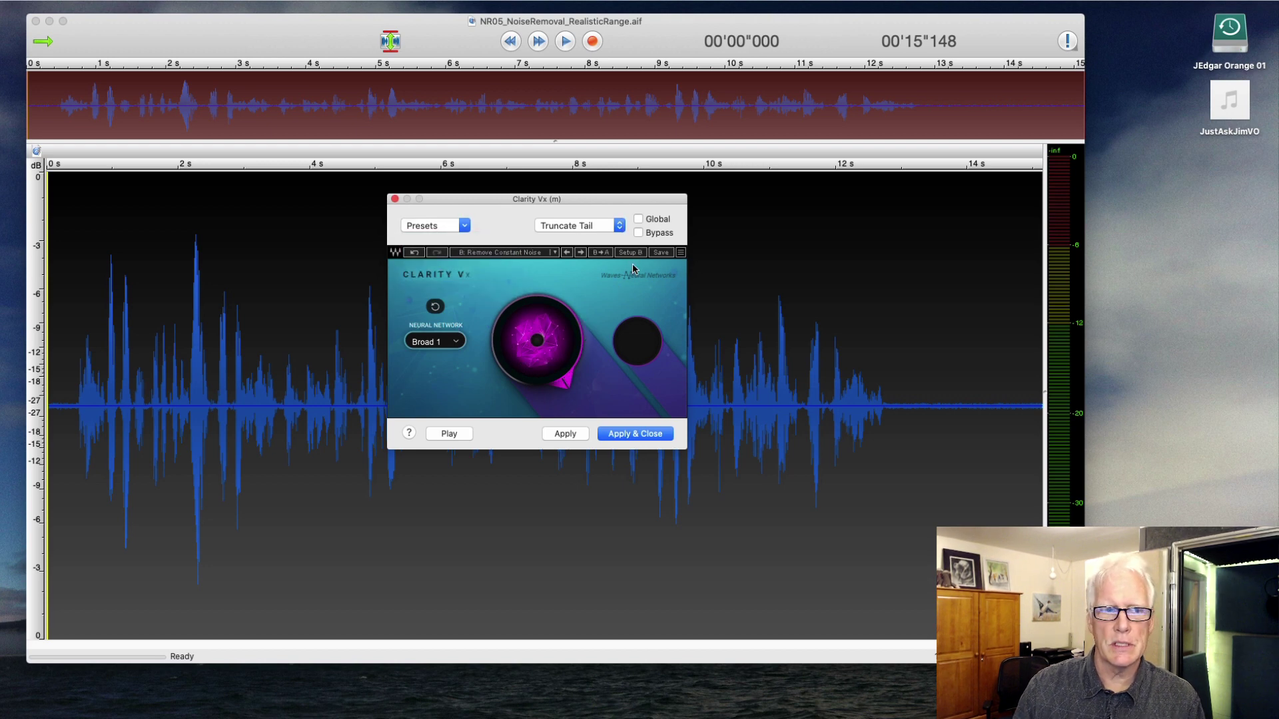
{"action": "left_click", "coordinate": [465, 433]}
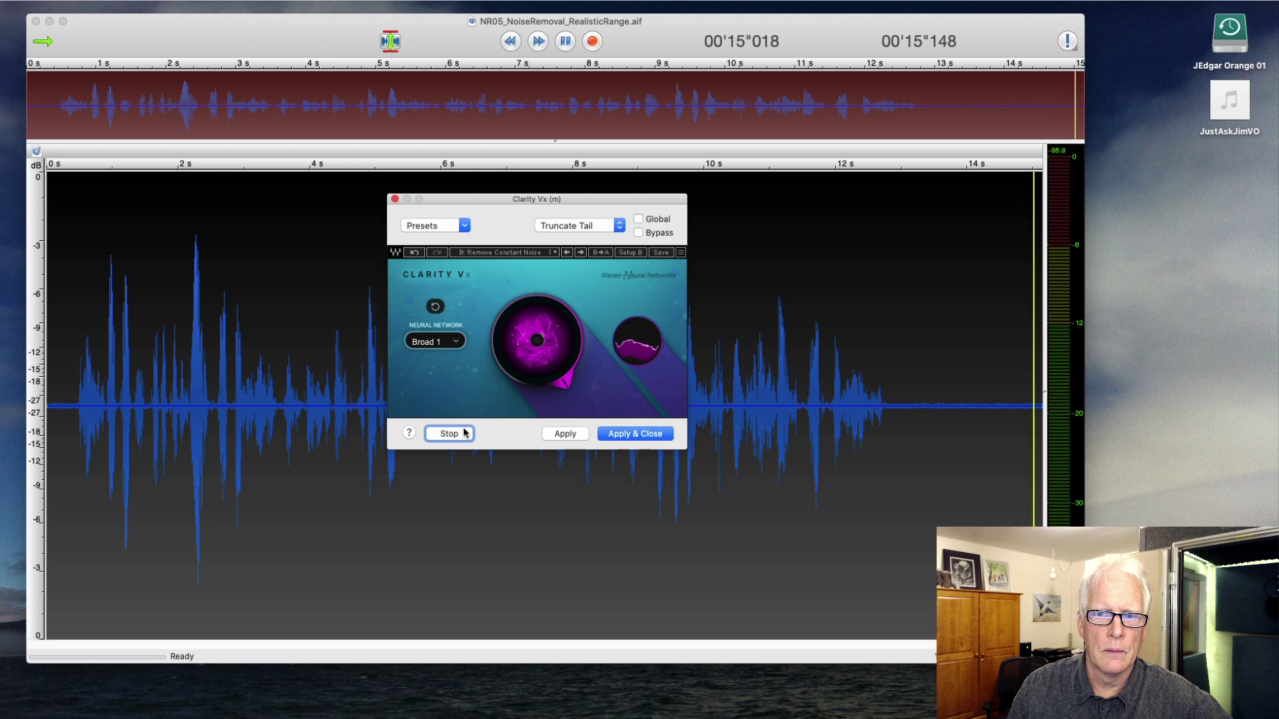
{"action": "left_click", "coordinate": [650, 438]}
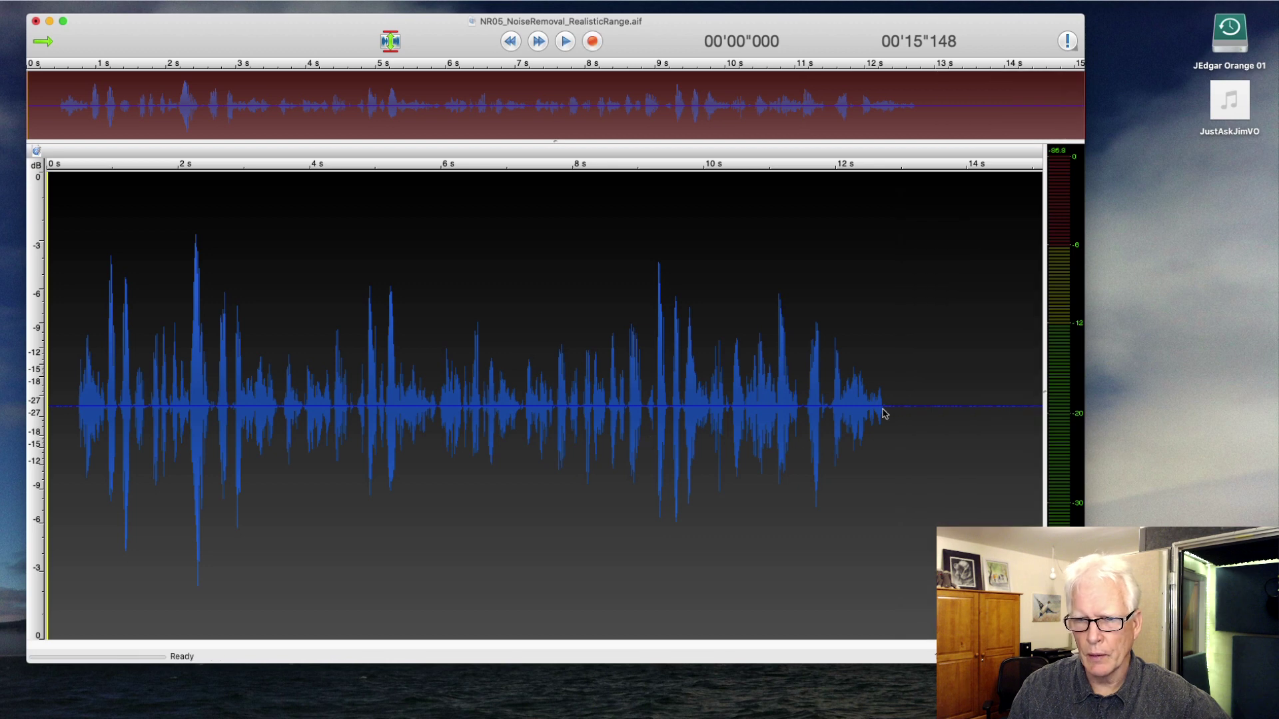
Step: Select the post-speech tail and read about -96.48 dB average RMS in Statistics
{"action": "left_click_drag", "start_coordinate": [884, 413], "coordinate": [1042, 403]}
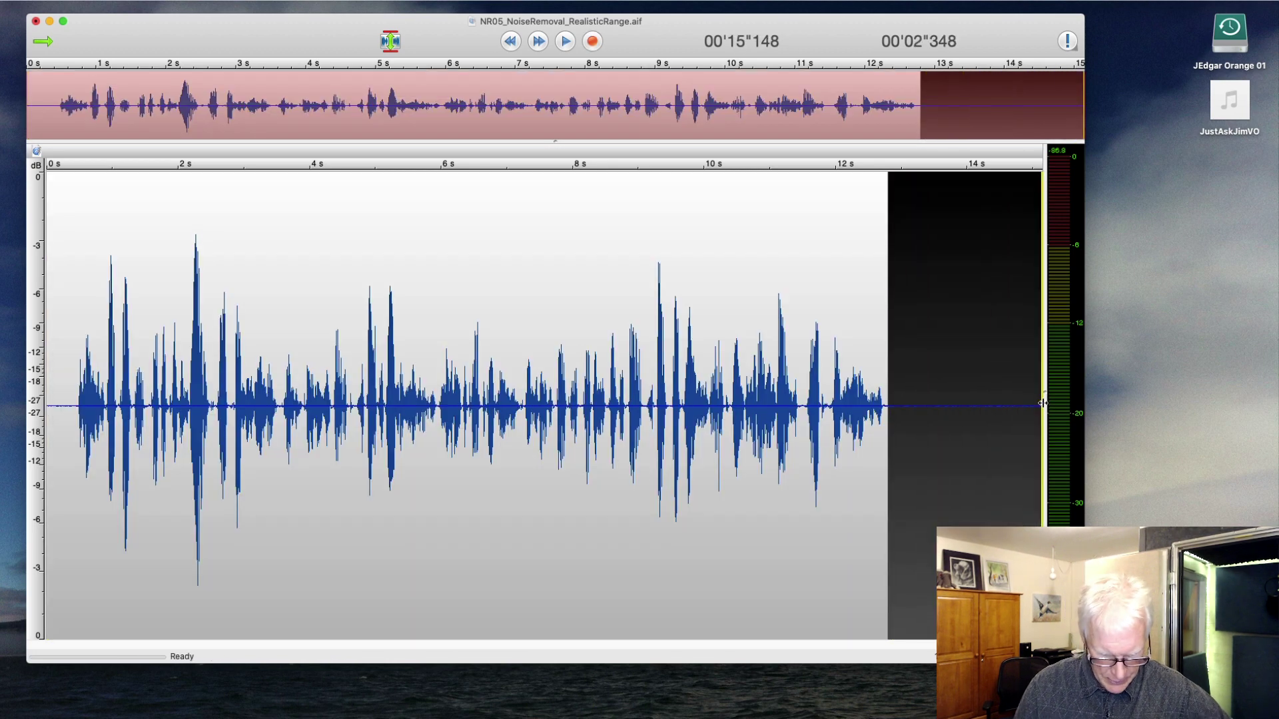
{"action": "key", "text": "super+shift+s"}
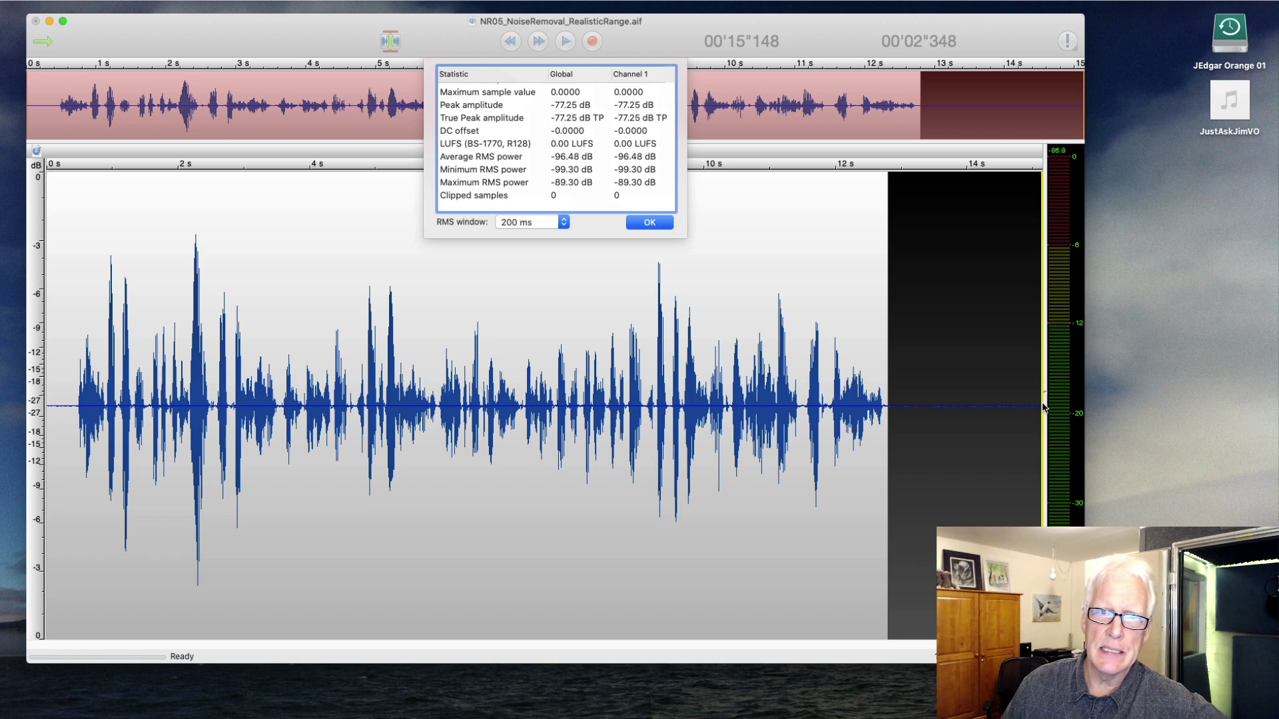
{"action": "left_click", "coordinate": [477, 157]}
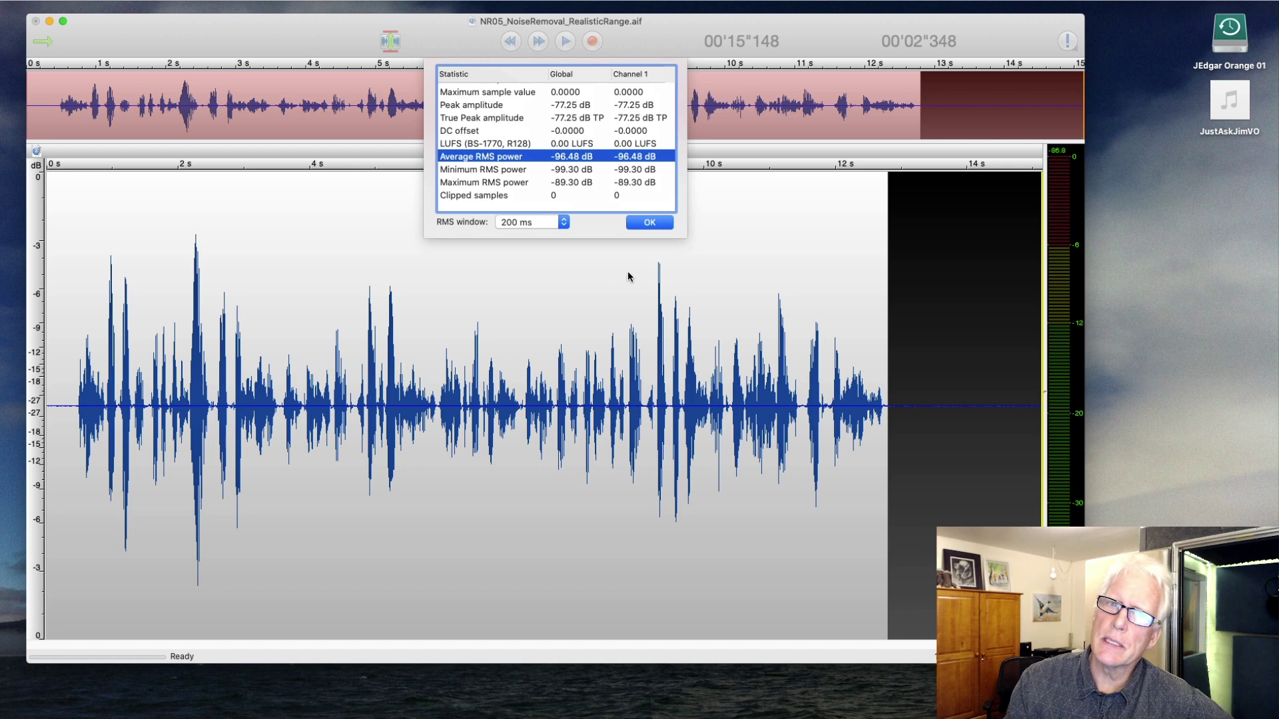
{"action": "left_click", "coordinate": [642, 227]}
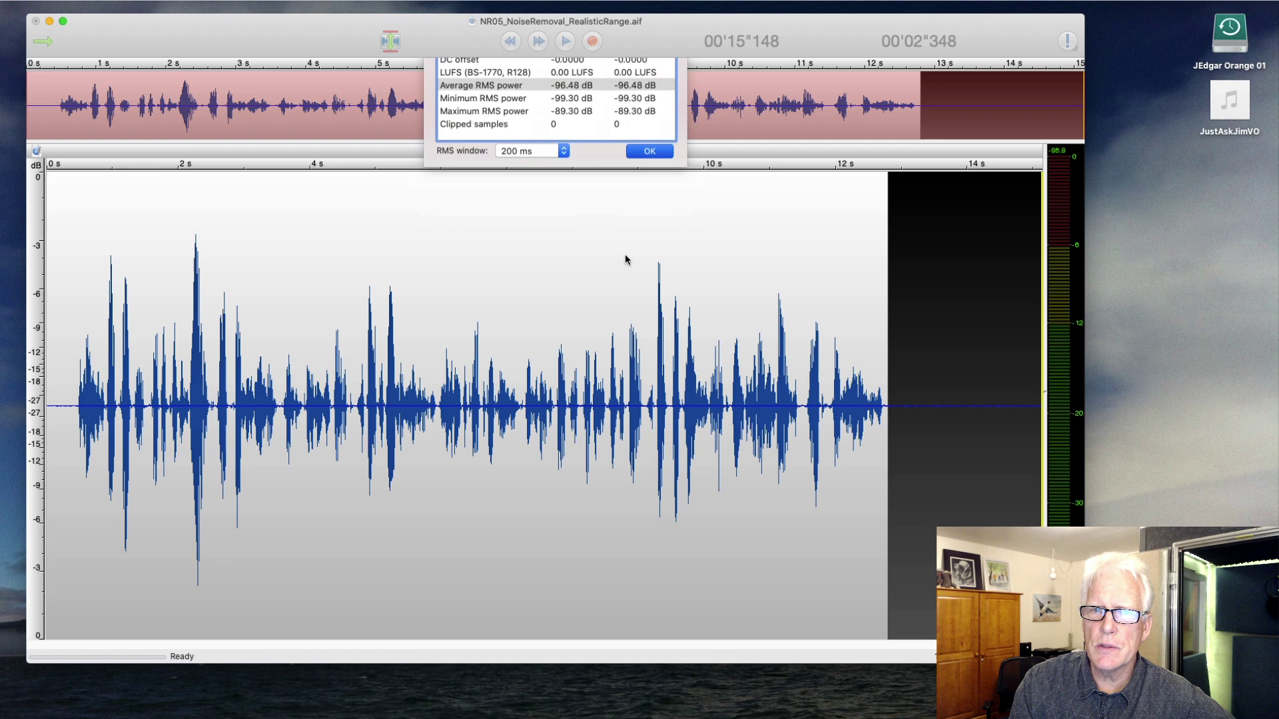
{"action": "left_click", "coordinate": [356, 424]}
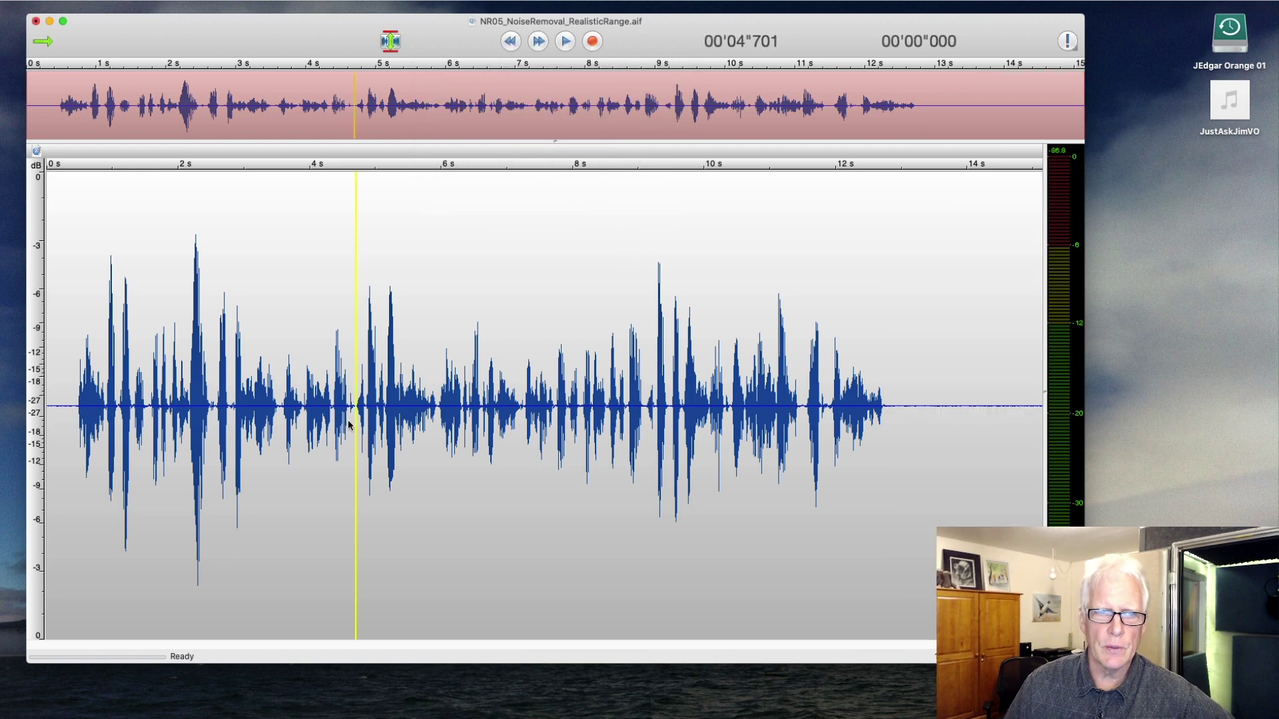
{"action": "key", "text": "space"}
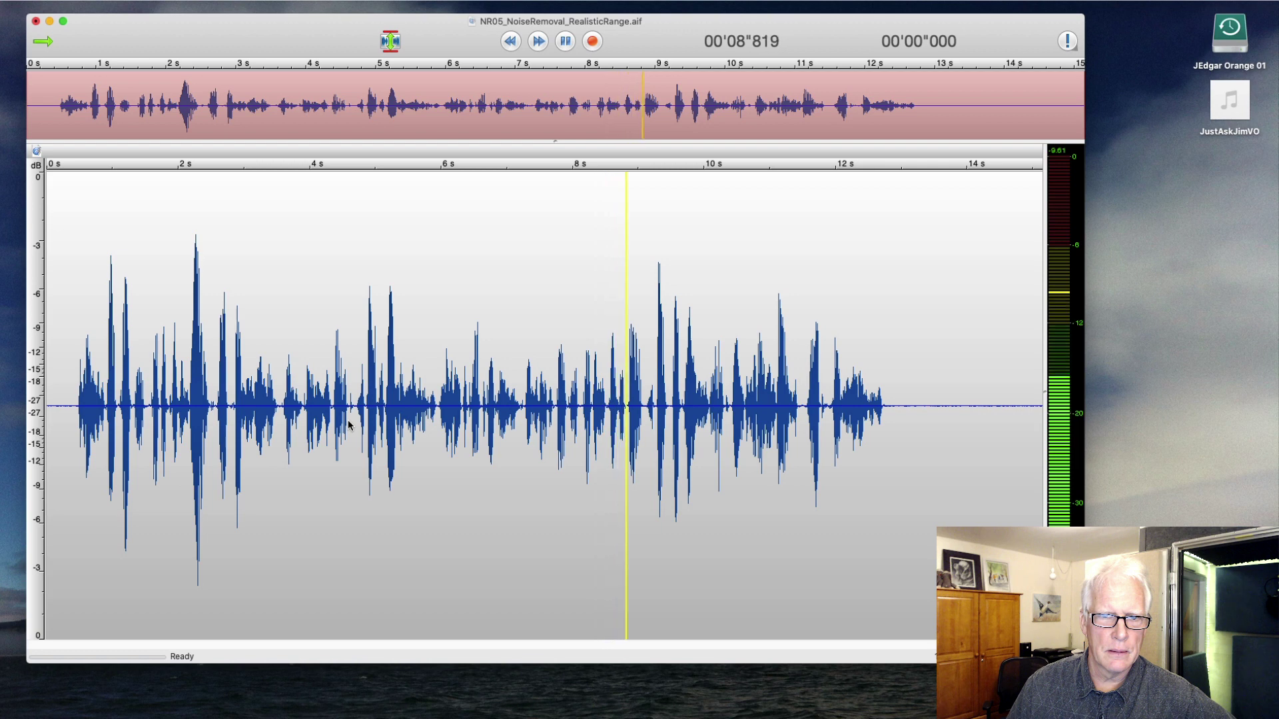
{"action": "key", "text": "space"}
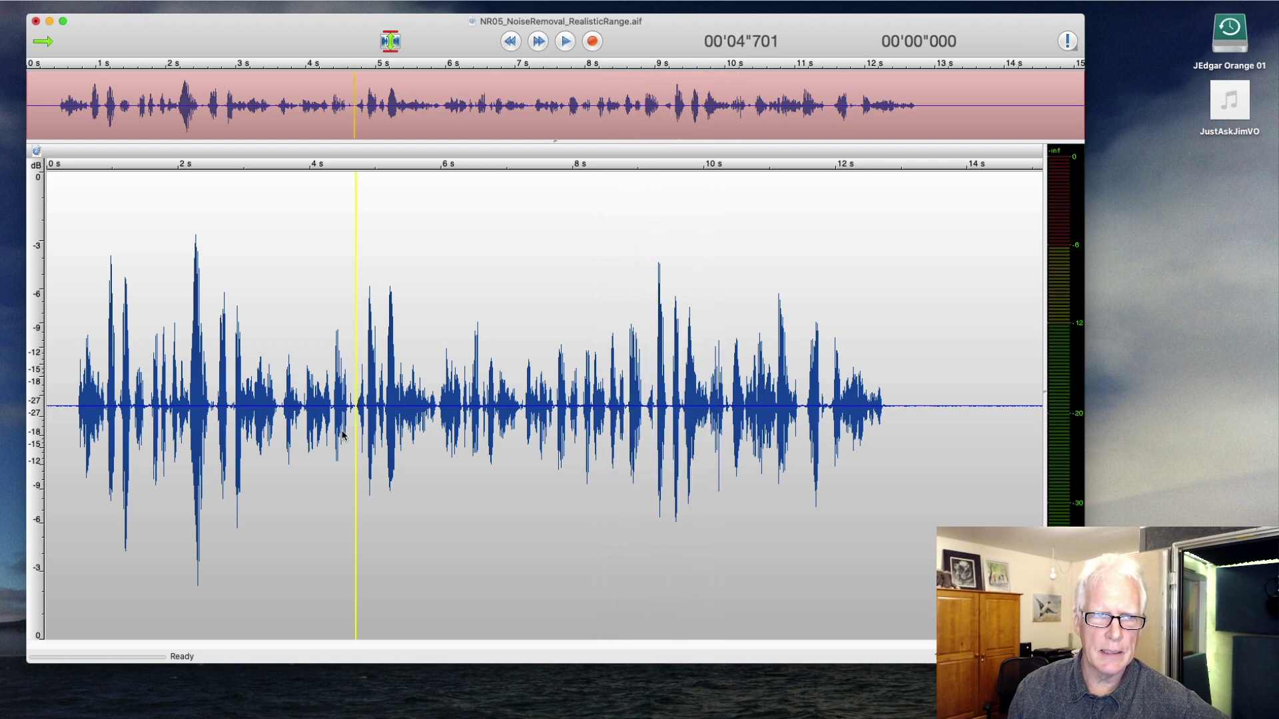
{"action": "scroll", "coordinate": [339, 430], "scroll_direction": "up", "scroll_amount": 1}
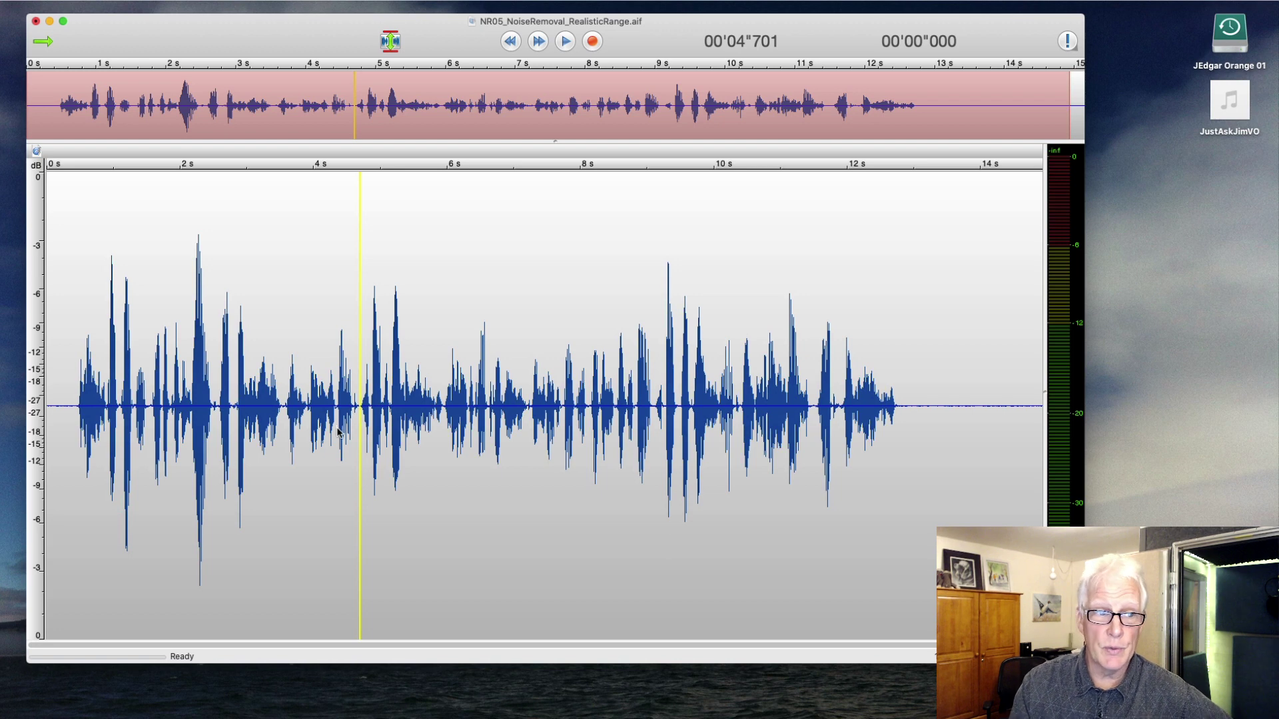